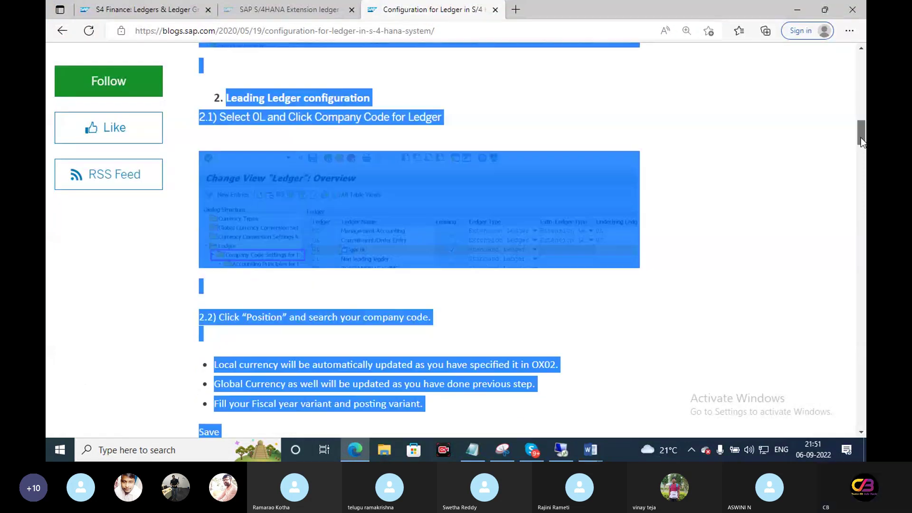
Switch from the ledger blog article to SAP, run transaction SPRO and display the SAP Reference IMG
click(579, 262)
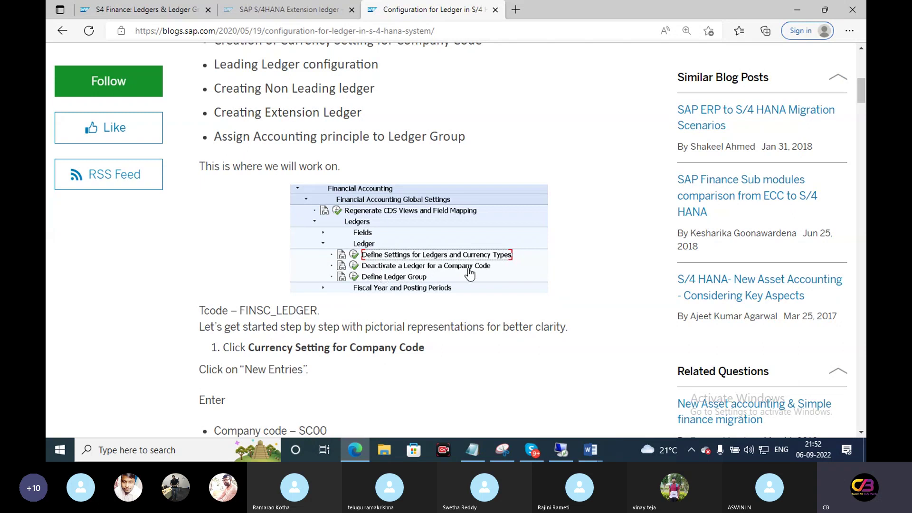
click(561, 449)
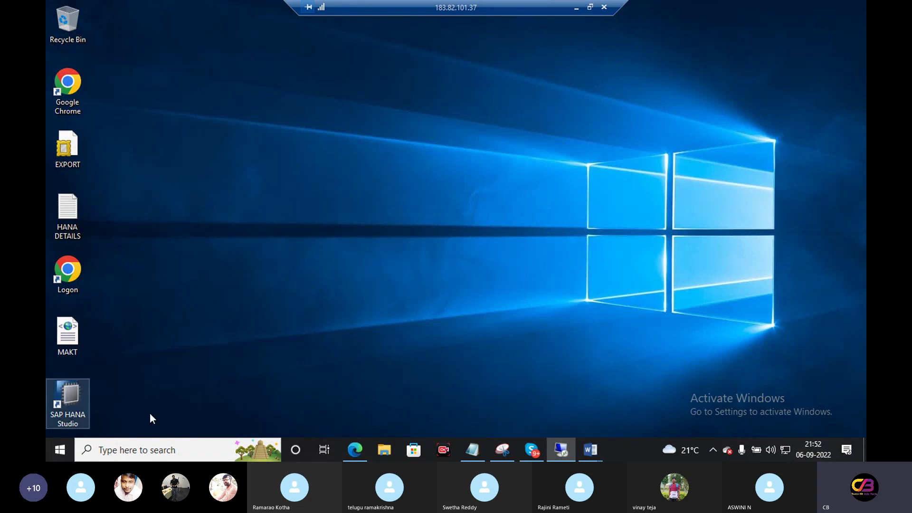
key(alt+Tab)
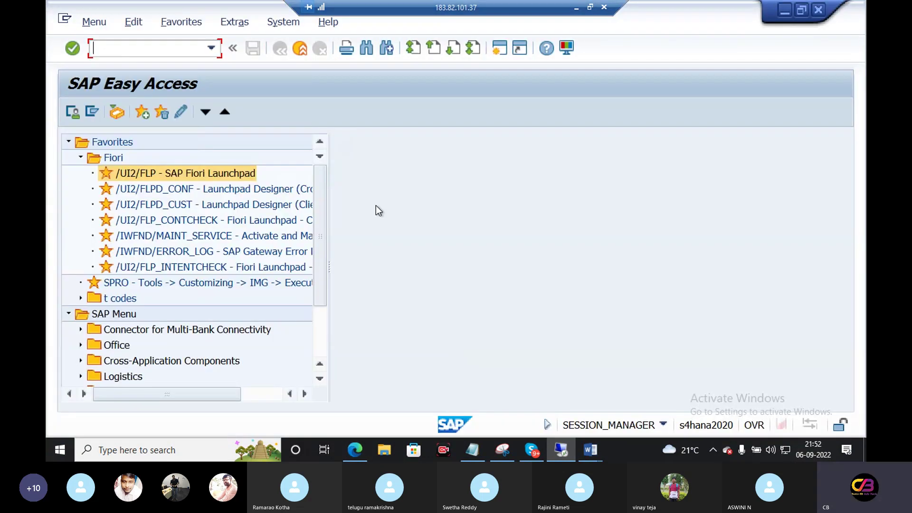
text(spro)
key(Return)
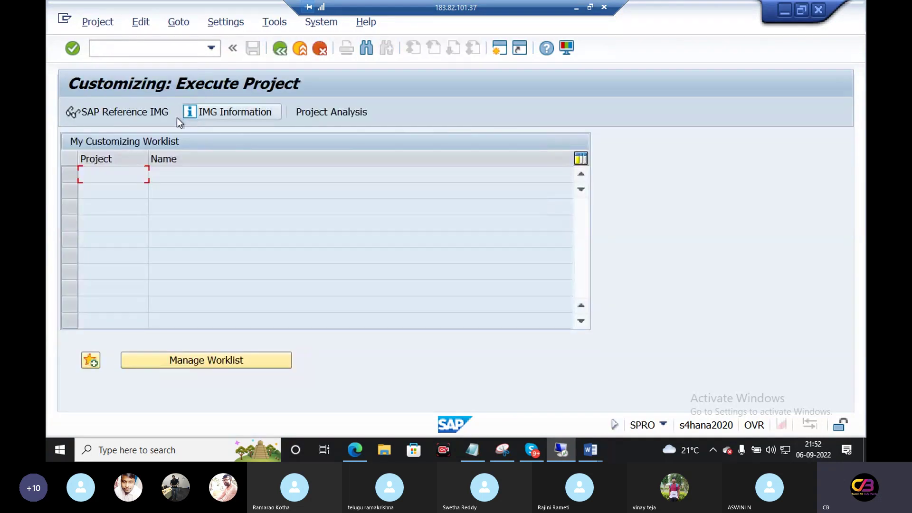
click(148, 111)
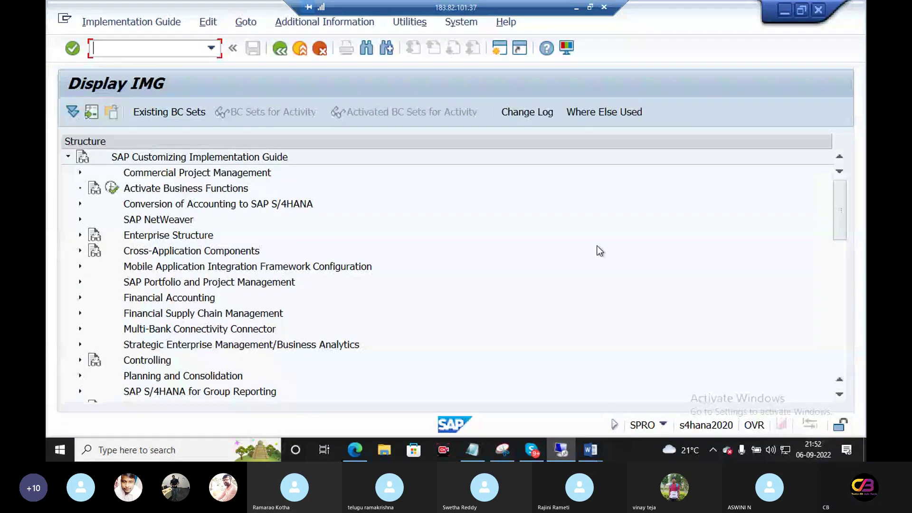
Expand the IMG structure through Financial Accounting, Financial Accounting Global Settings and Ledgers down to the Ledger activities
drag(842, 202, 840, 214)
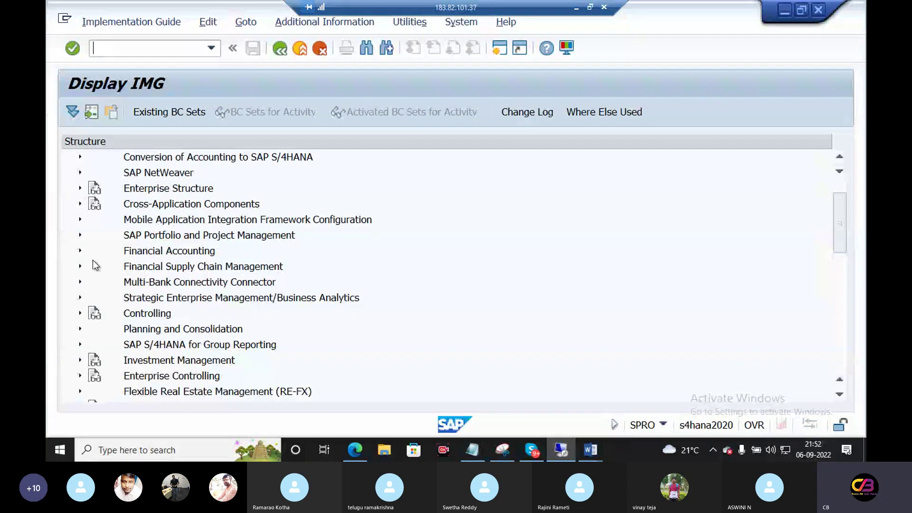
click(203, 255)
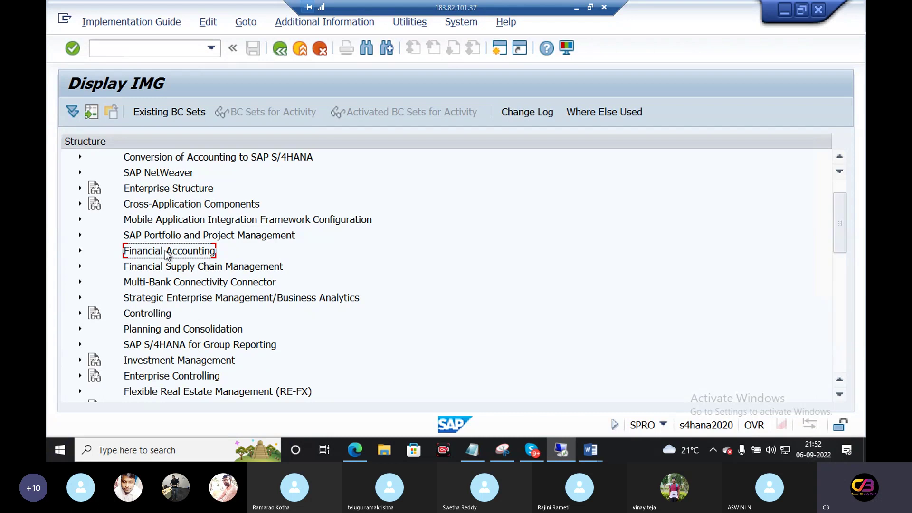
click(80, 251)
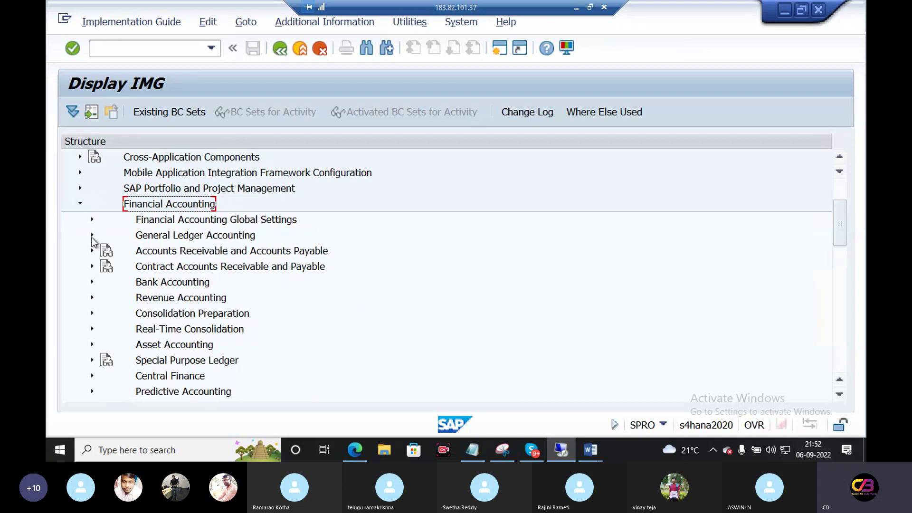
click(92, 235)
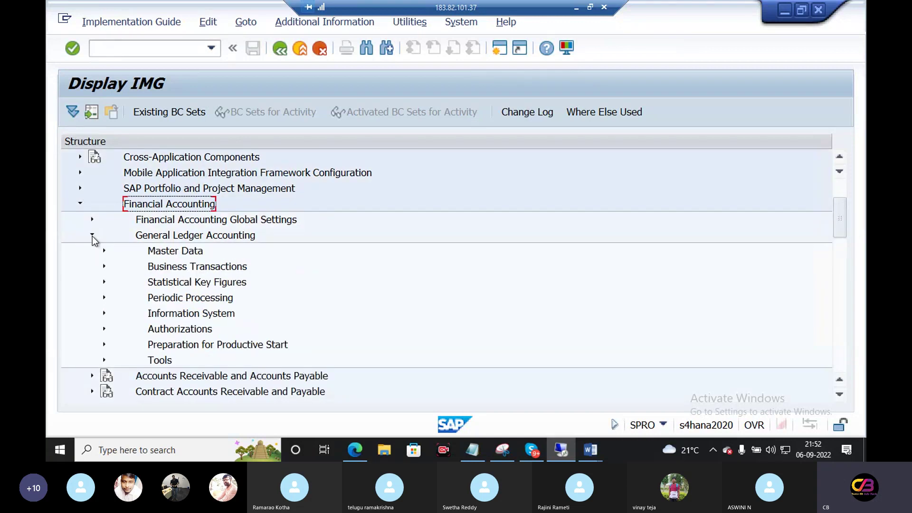
click(92, 235)
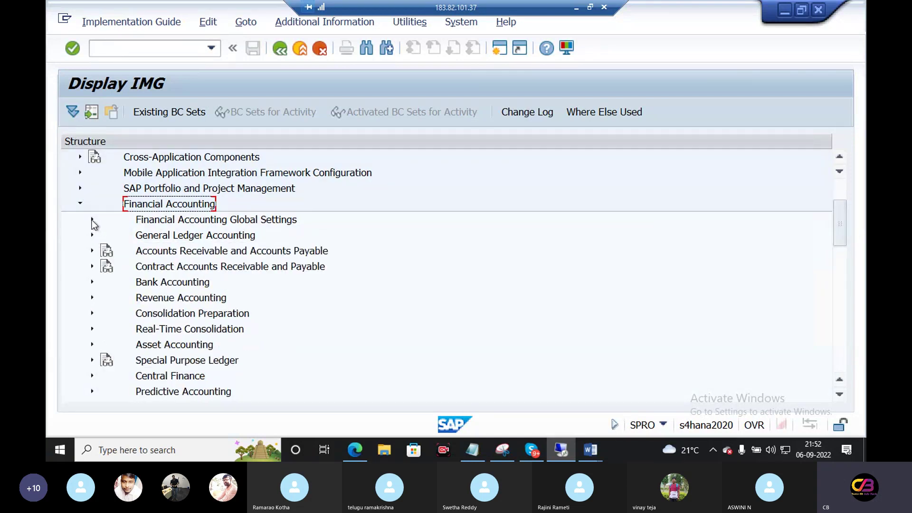
click(92, 220)
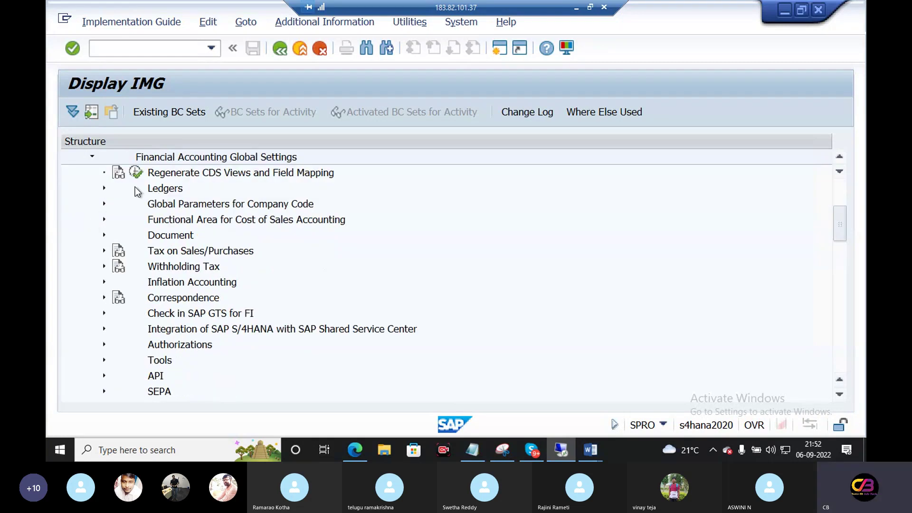
click(104, 188)
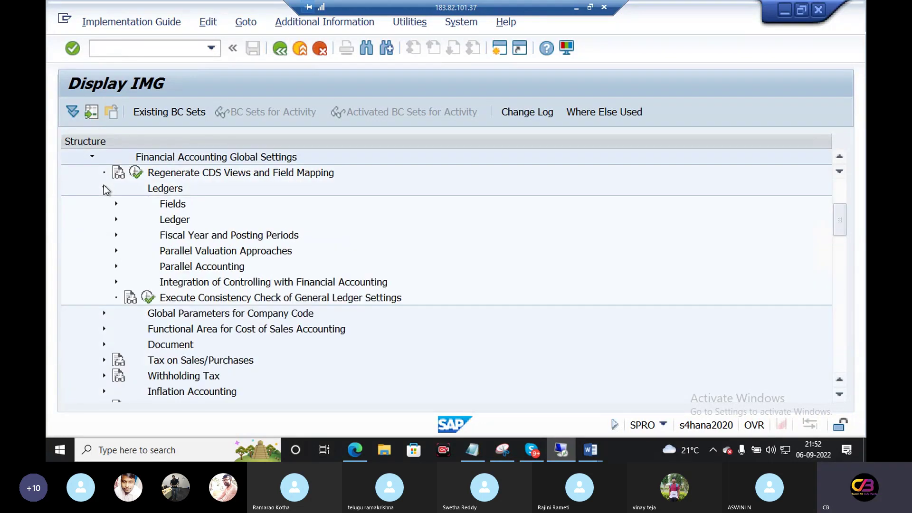
click(116, 219)
Open the documentation for Define Settings for Ledgers and Currency Types and maximize its window
click(277, 239)
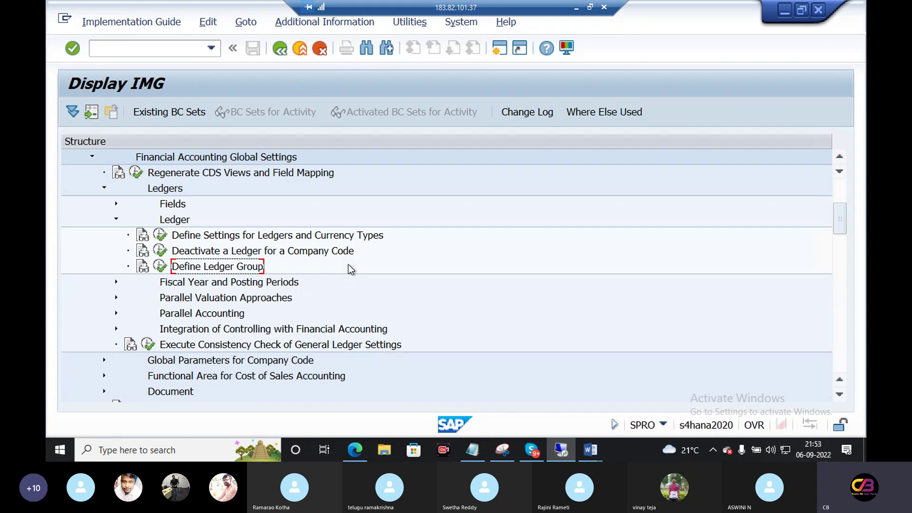
click(235, 236)
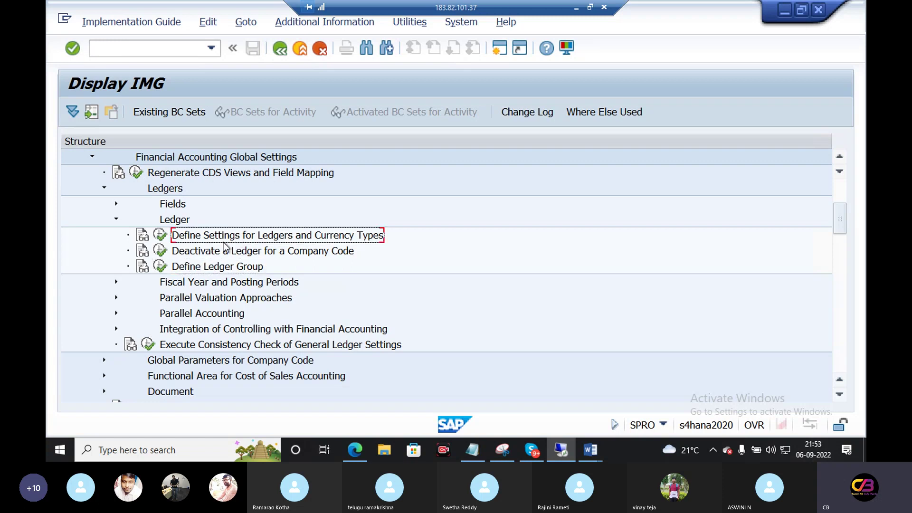
click(143, 237)
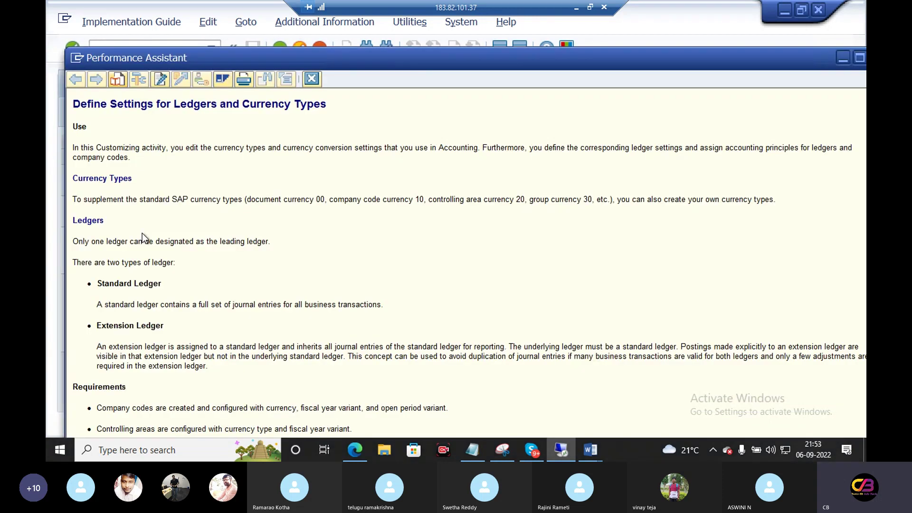
double_click(105, 178)
click(94, 225)
drag(611, 51, 633, 1)
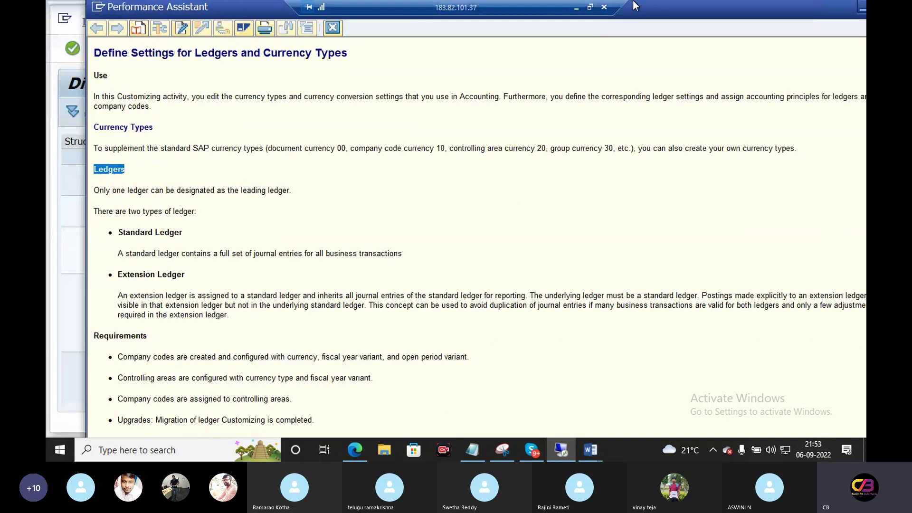
double_click(632, 2)
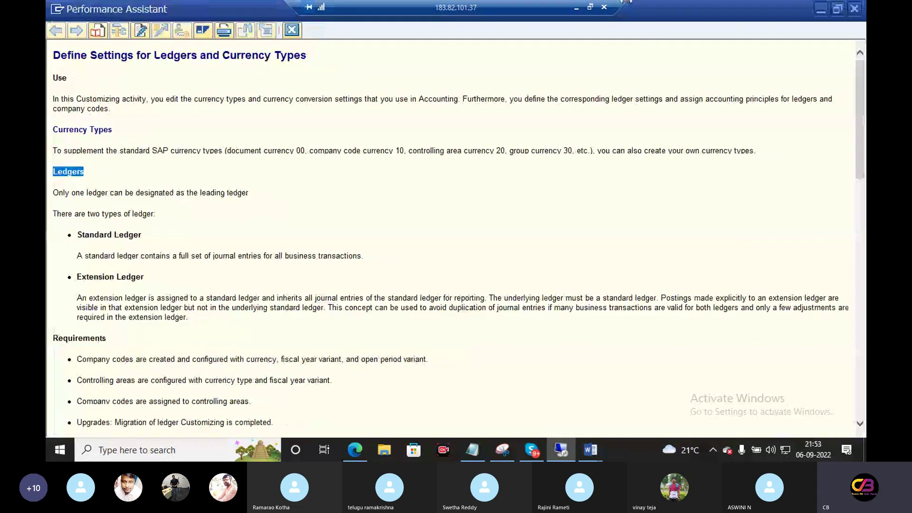
Look through the documentation's requirements, standard settings and activities, and return to its beginning
click(111, 338)
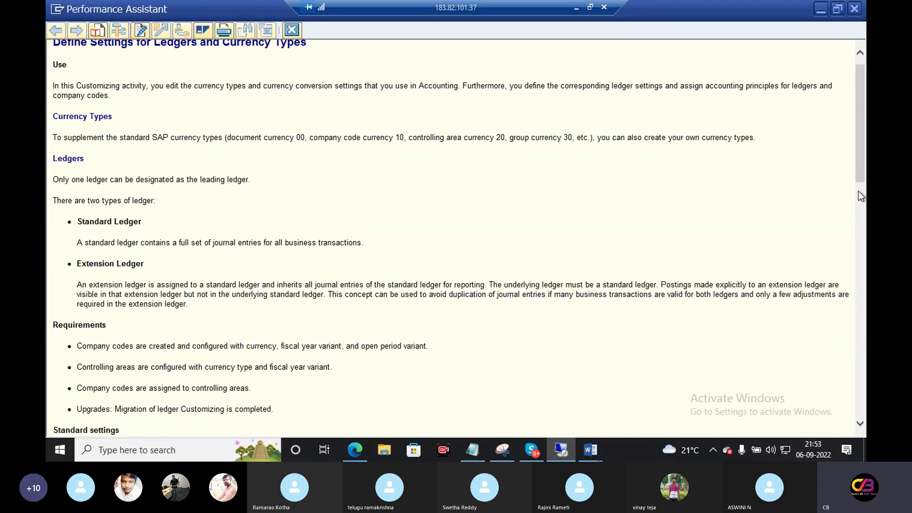
click(859, 203)
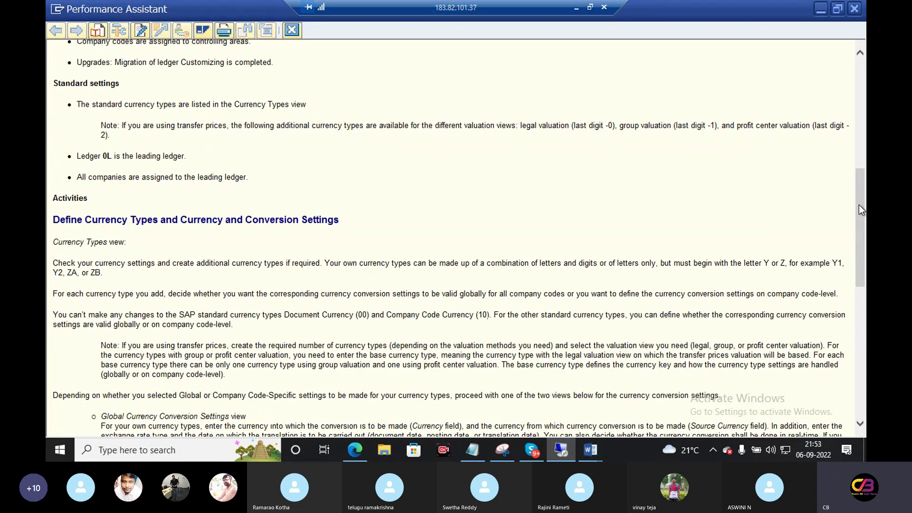
drag(858, 204, 856, 155)
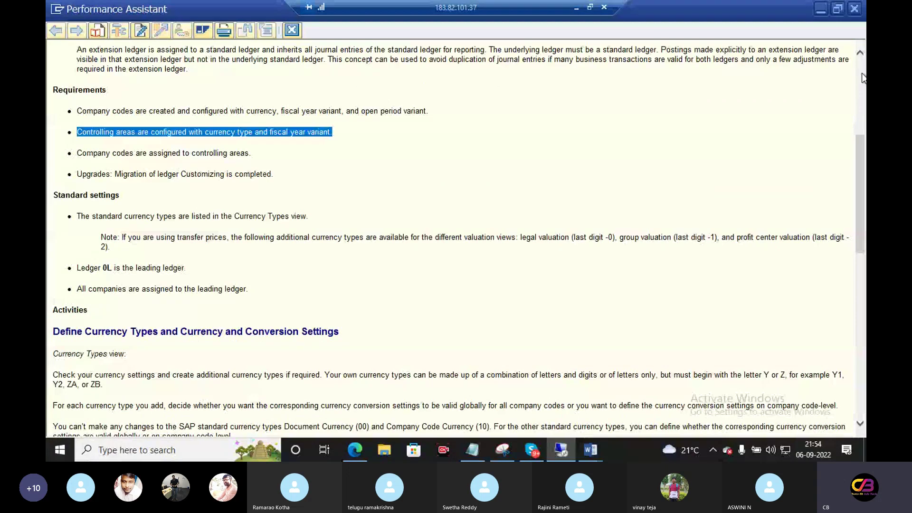
drag(864, 77, 861, 60)
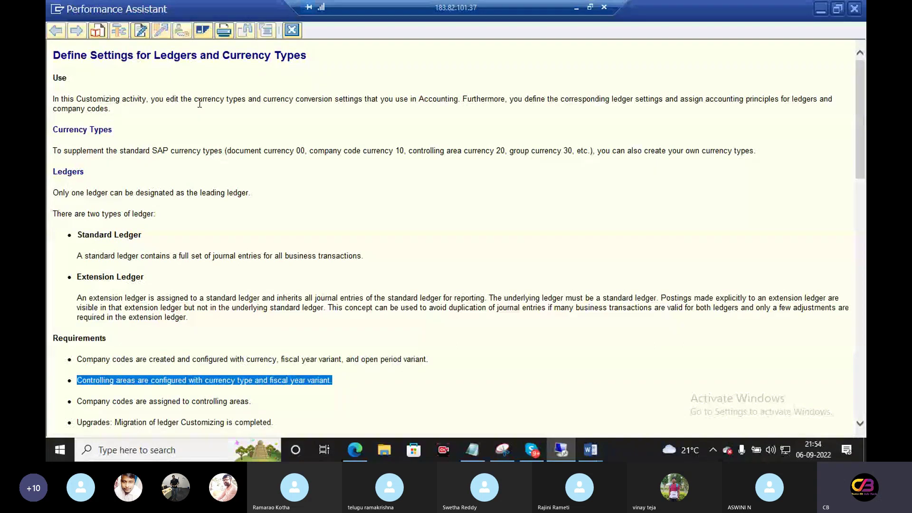
Read the Currency Types section, highlighting the document, company code, controlling area and group currencies and the option to create own types
click(170, 53)
double_click(170, 53)
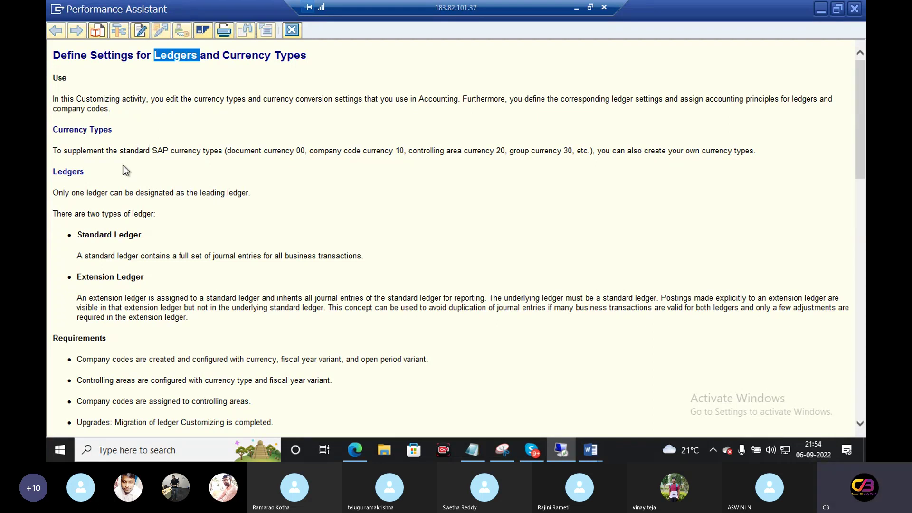
double_click(105, 129)
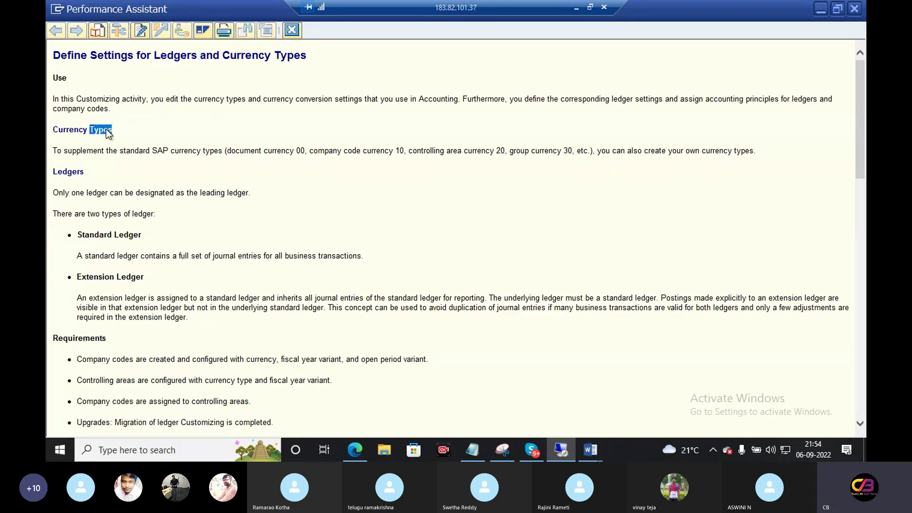
double_click(256, 151)
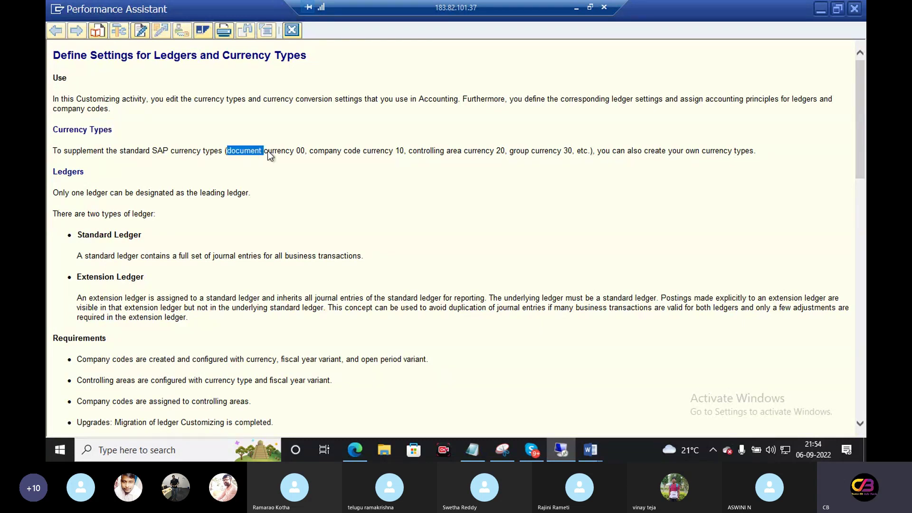
click(356, 155)
double_click(356, 152)
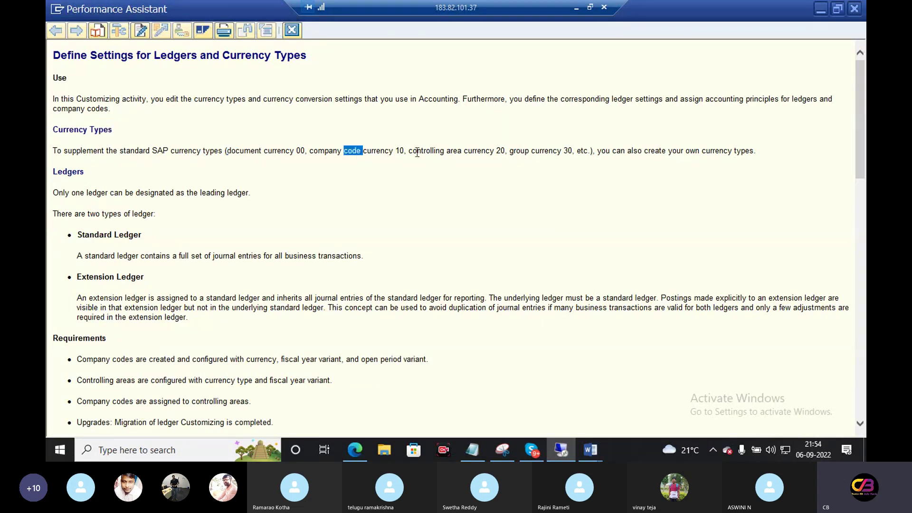
double_click(418, 152)
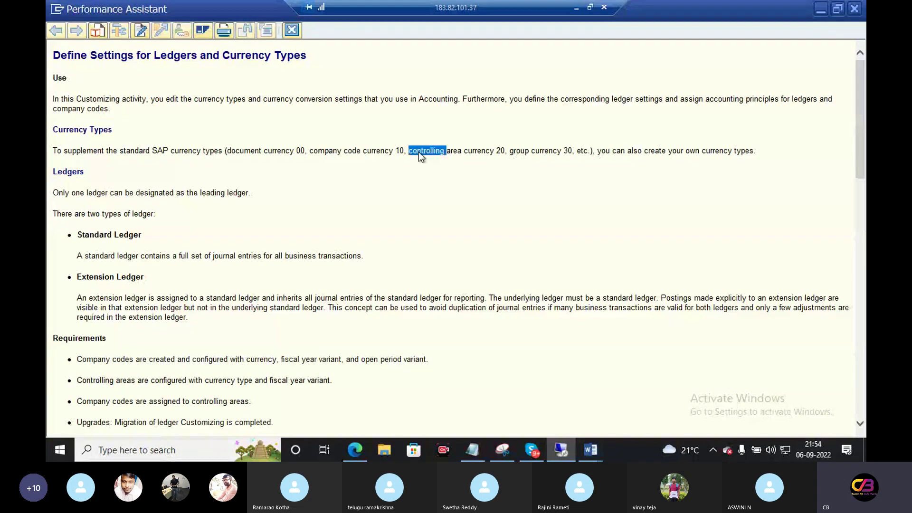
triple_click(520, 150)
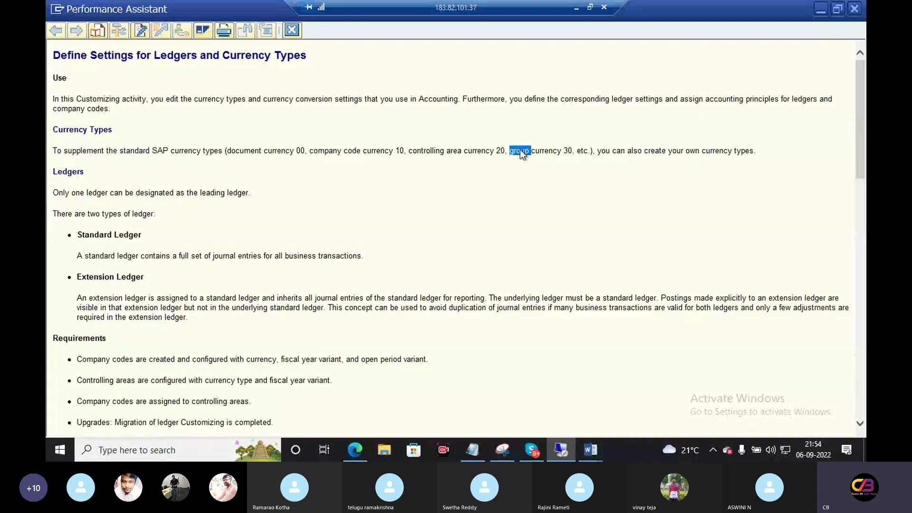
click(577, 158)
triple_click(709, 153)
click(485, 194)
double_click(426, 152)
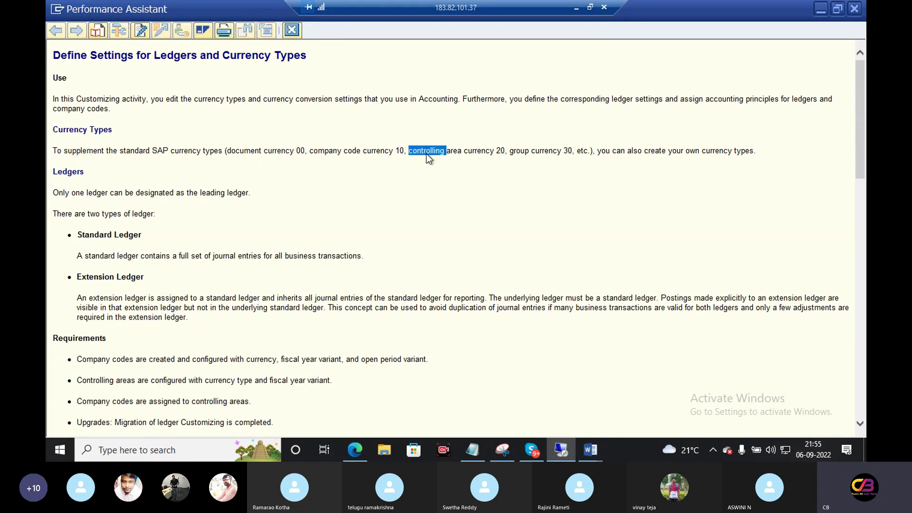
double_click(537, 153)
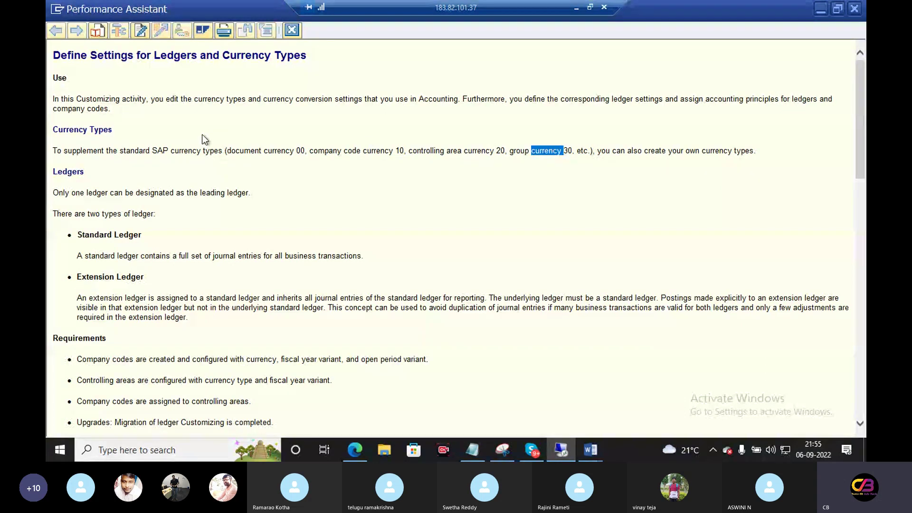
double_click(658, 152)
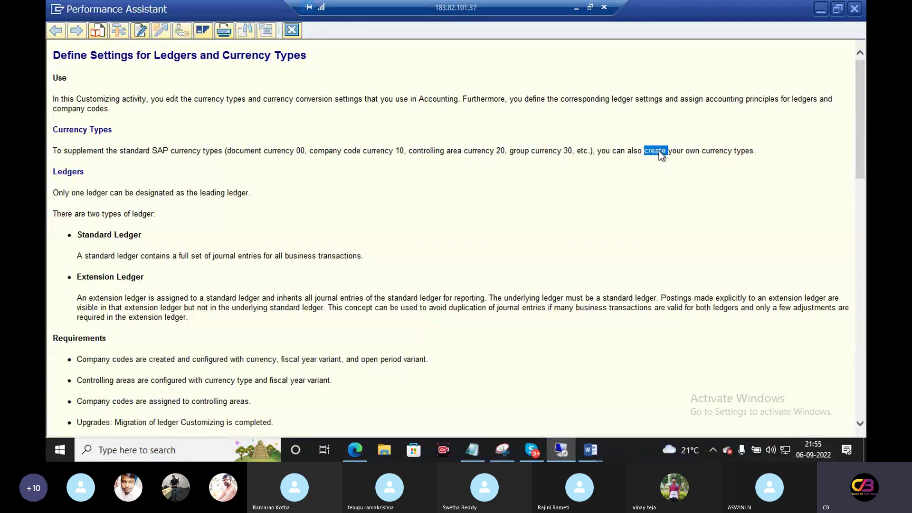
click(659, 150)
click(659, 150)
Read the Ledgers section, highlighting the leading ledger rule, the ledger types and the standard ledger description
double_click(75, 172)
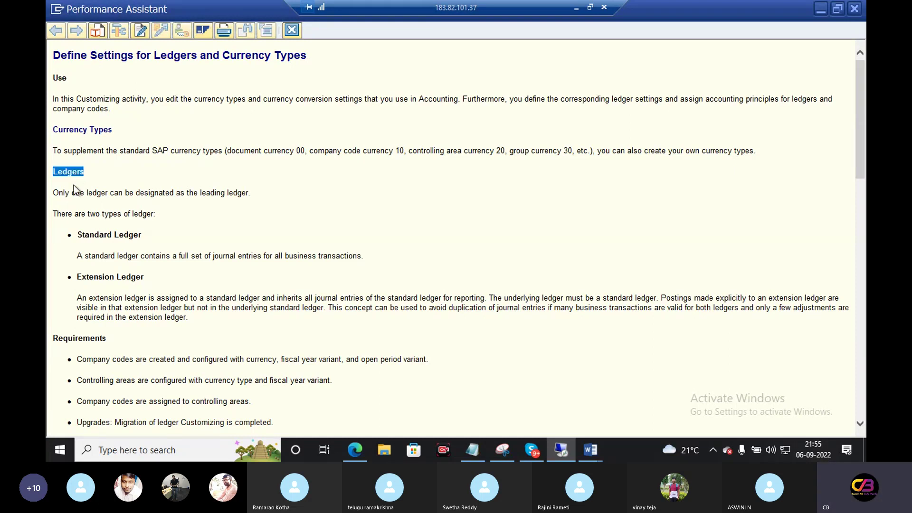
drag(72, 192, 82, 193)
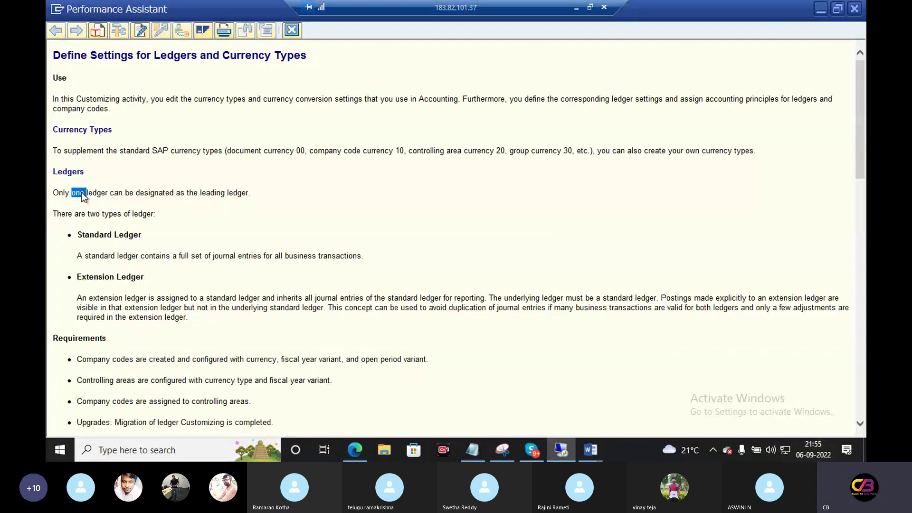
double_click(211, 194)
click(212, 193)
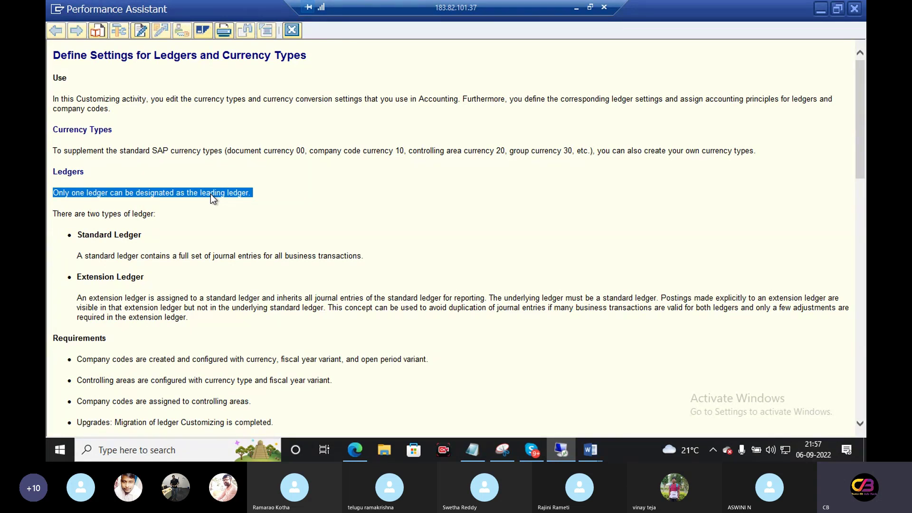
double_click(91, 236)
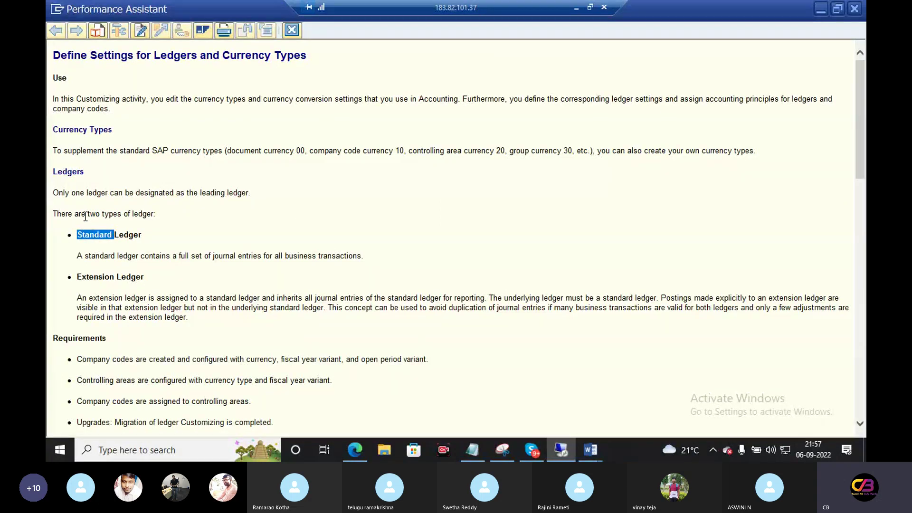
double_click(81, 214)
click(108, 239)
triple_click(104, 257)
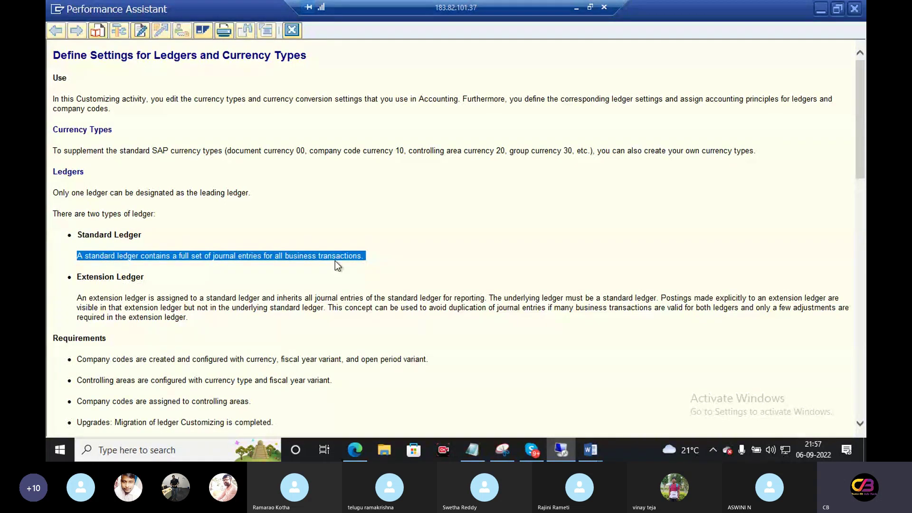
Read the first requirement, highlighting that company codes are created and configured with currency, fiscal year variant and open period variant
click(120, 273)
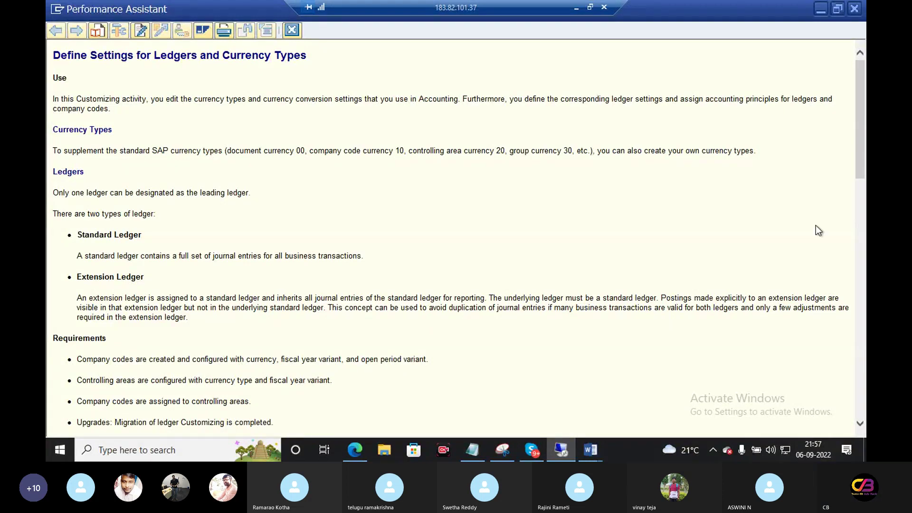
scroll(861, 162, down, 1)
drag(862, 158, 861, 177)
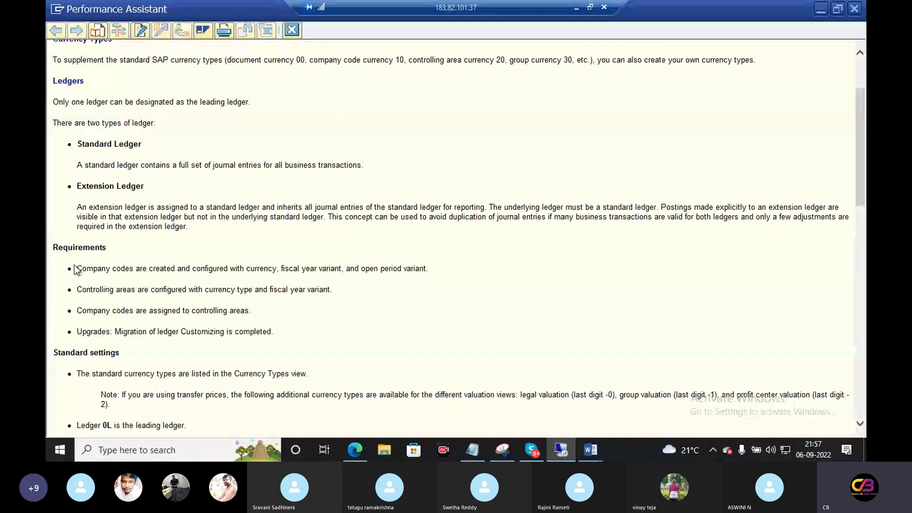
drag(76, 268, 197, 275)
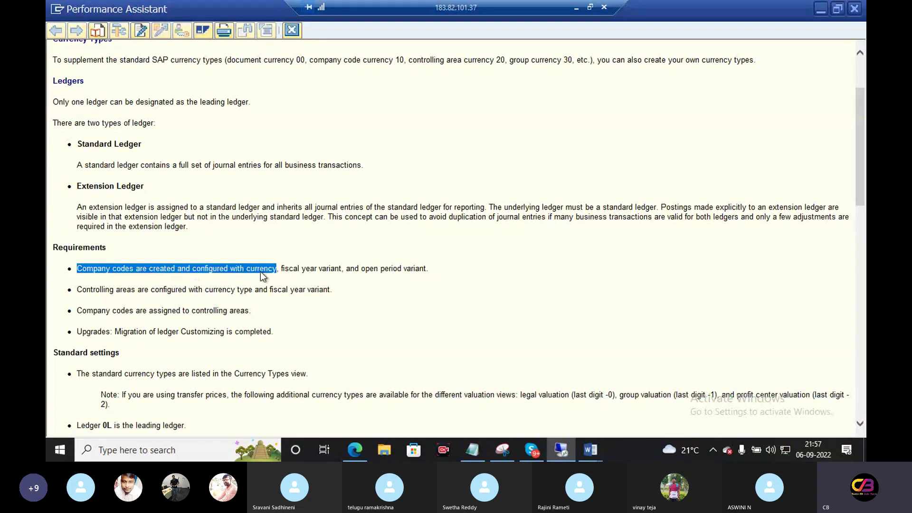
drag(262, 276, 426, 271)
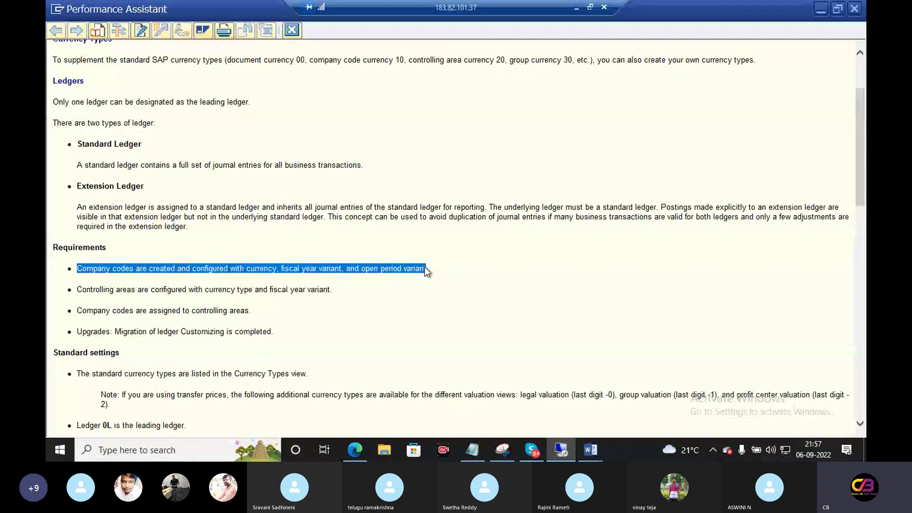
click(386, 294)
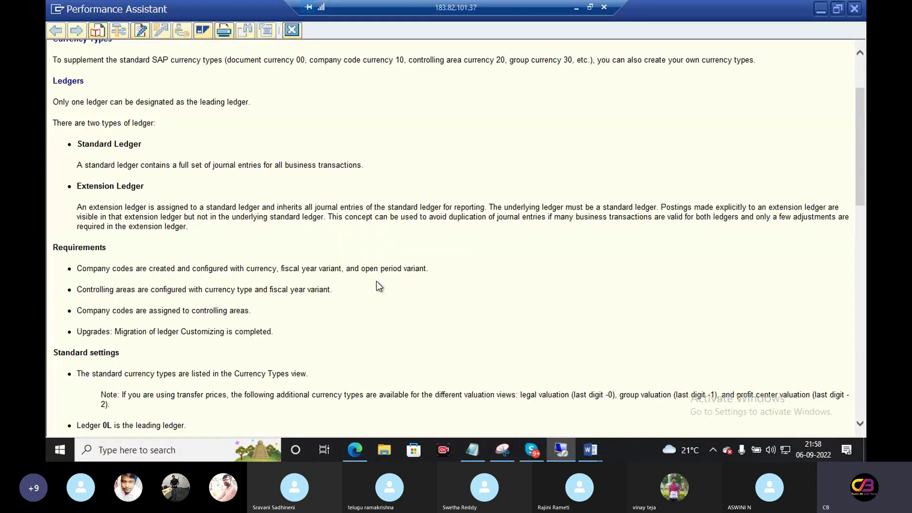
Go through the Requirements list, highlighting the company code, controlling area, company code assignment and upgrade migration prerequisites
triple_click(193, 270)
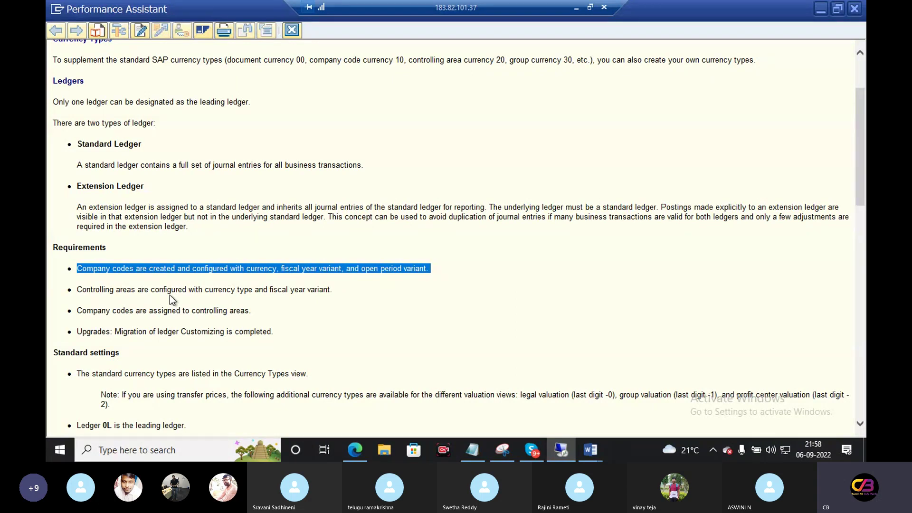
triple_click(164, 310)
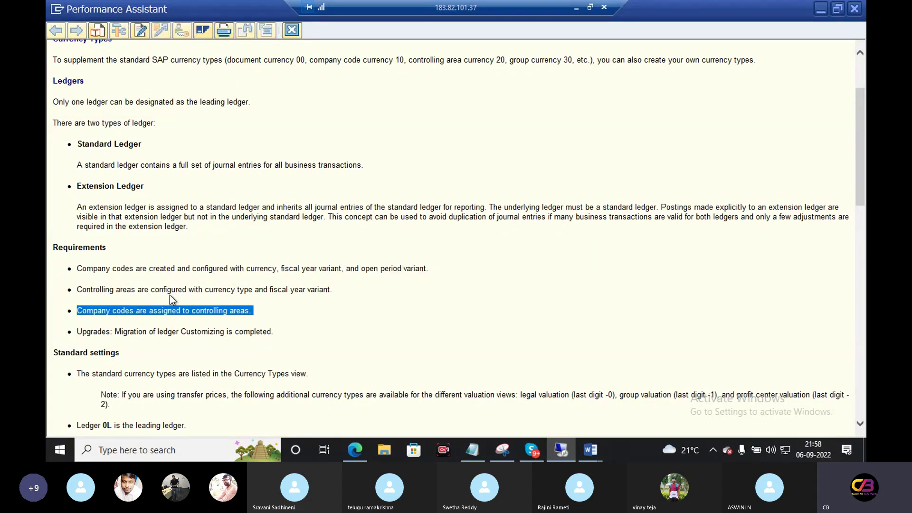
click(234, 294)
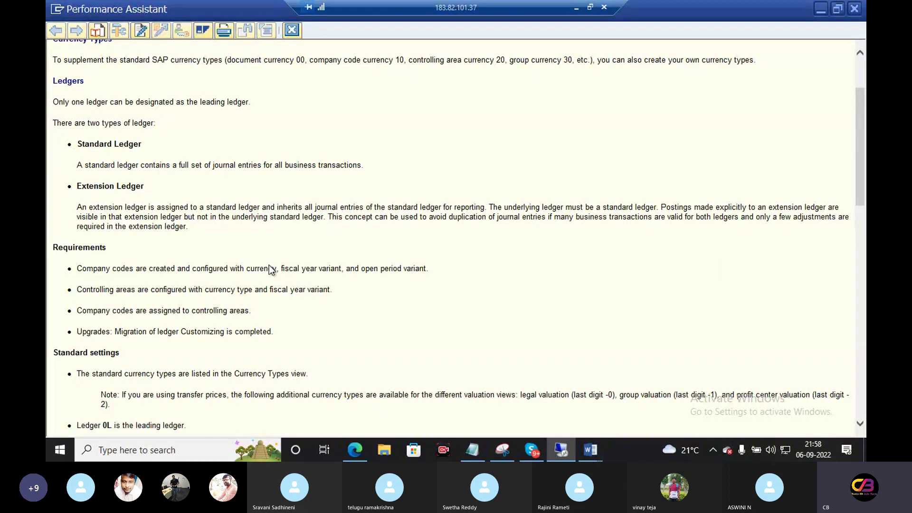
triple_click(270, 287)
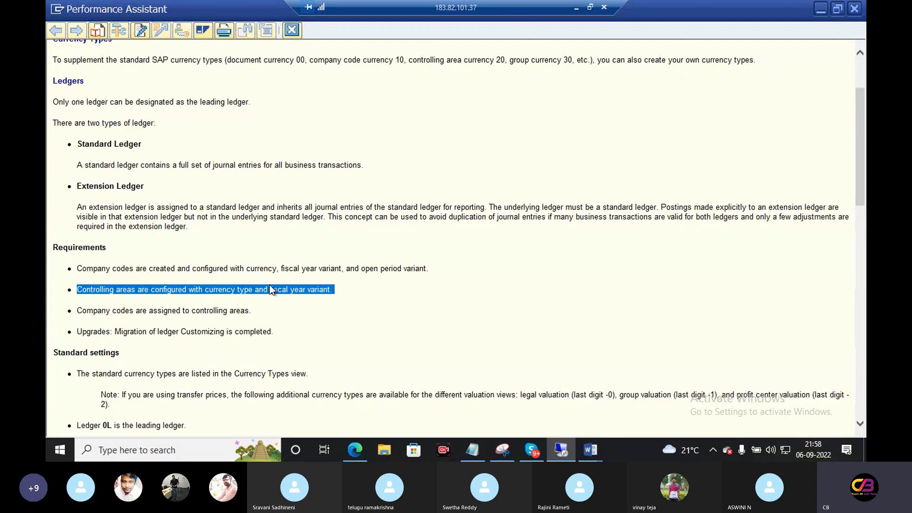
click(184, 314)
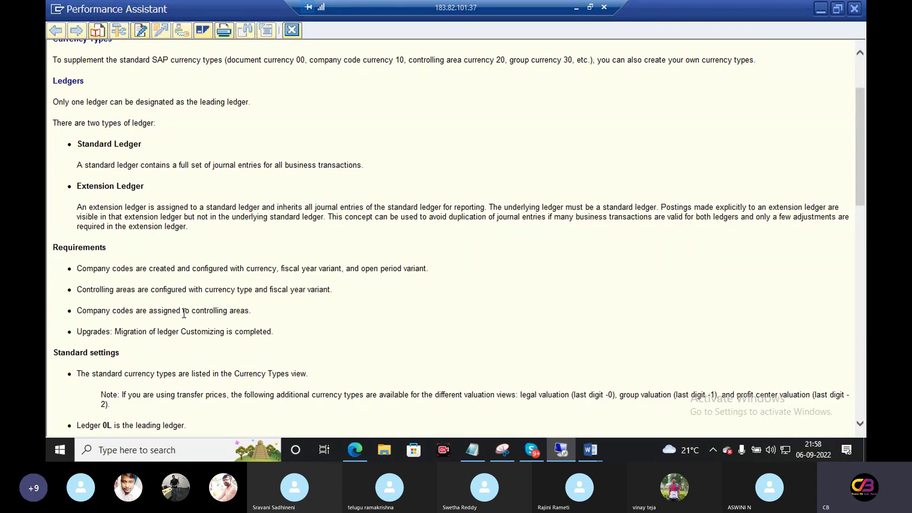
double_click(185, 312)
double_click(152, 332)
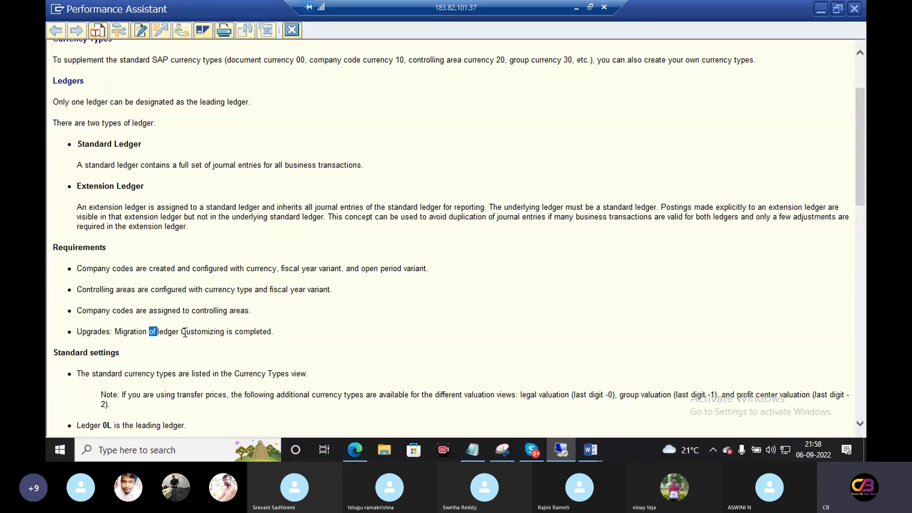
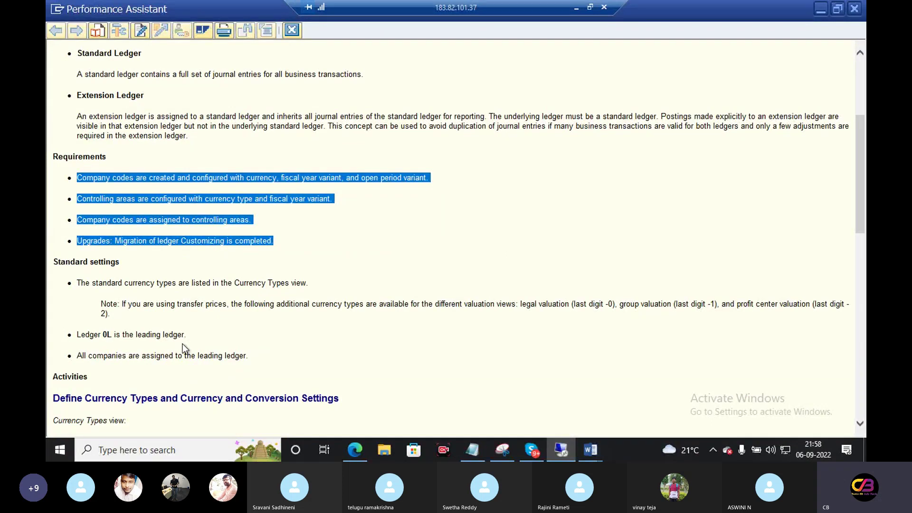
Read the standard settings, highlighting leading ledger 0L and the assignment of all companies to the leading ledger
double_click(104, 334)
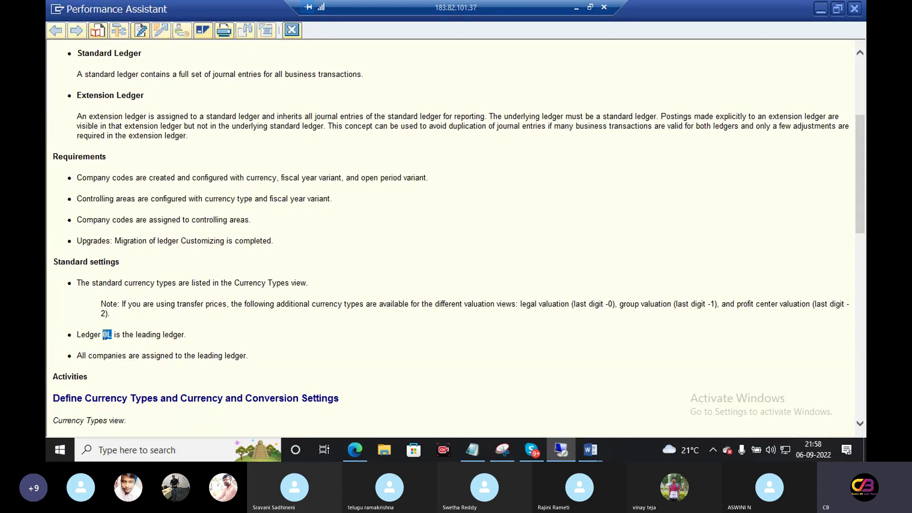
click(355, 321)
drag(251, 356, 105, 359)
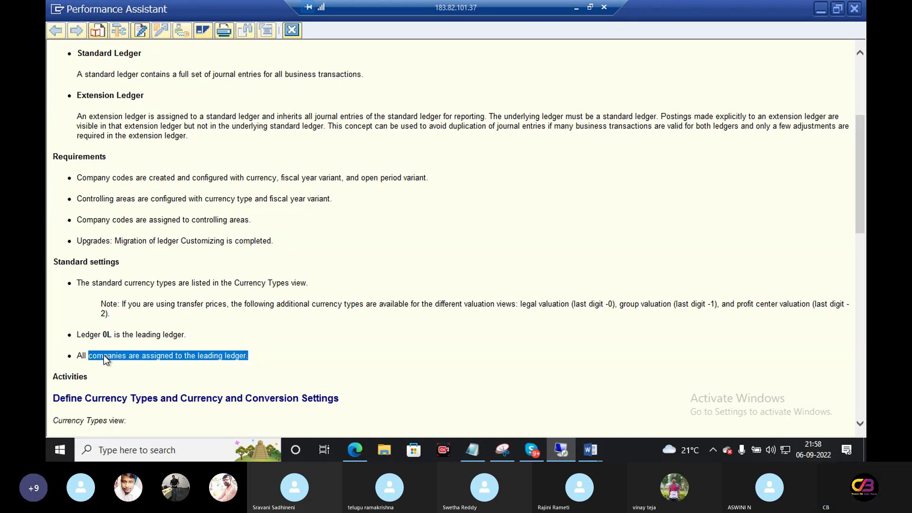
Close the documentation and try to execute Define Settings for Ledgers and Currency Types, declining to display the locked data
click(291, 30)
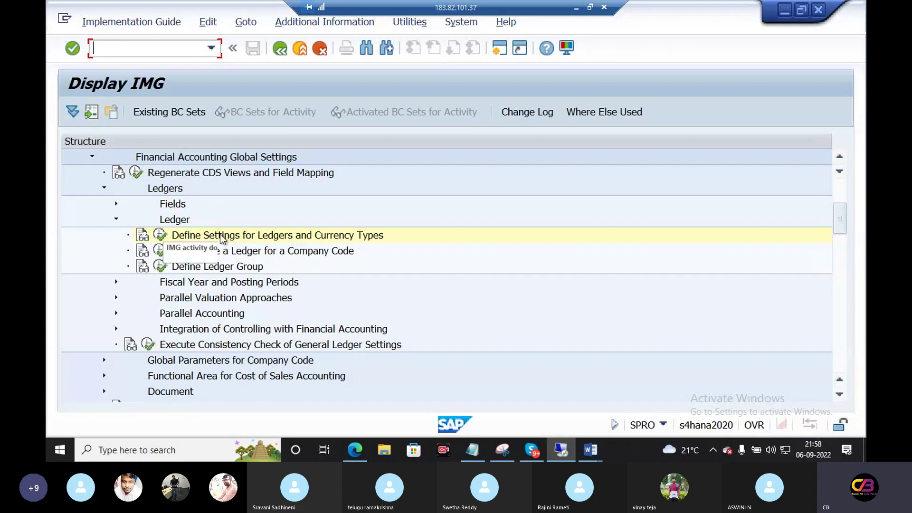
click(160, 235)
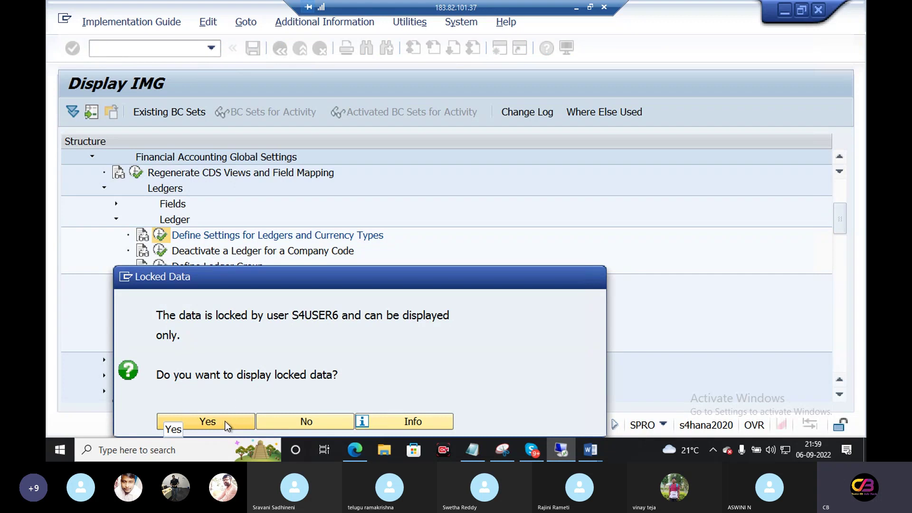
click(291, 416)
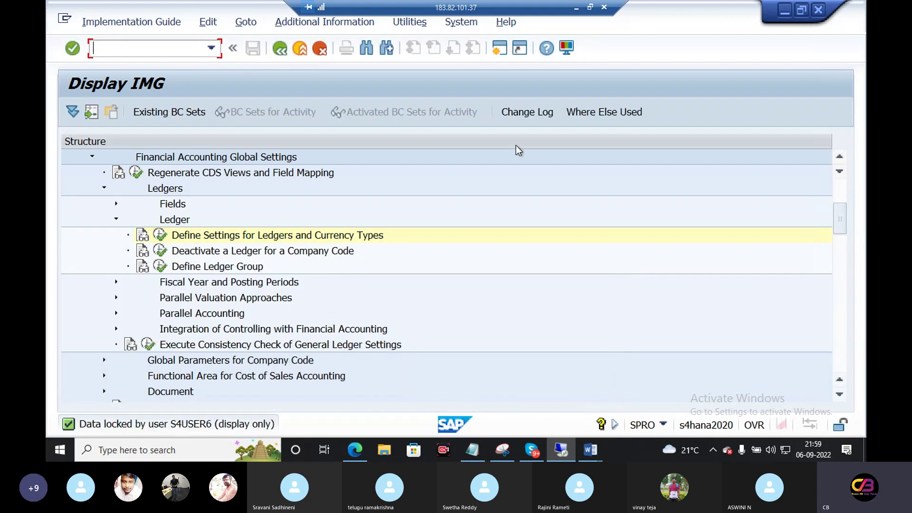
Open a new session and start transaction SM12 to manage lock entries
click(499, 48)
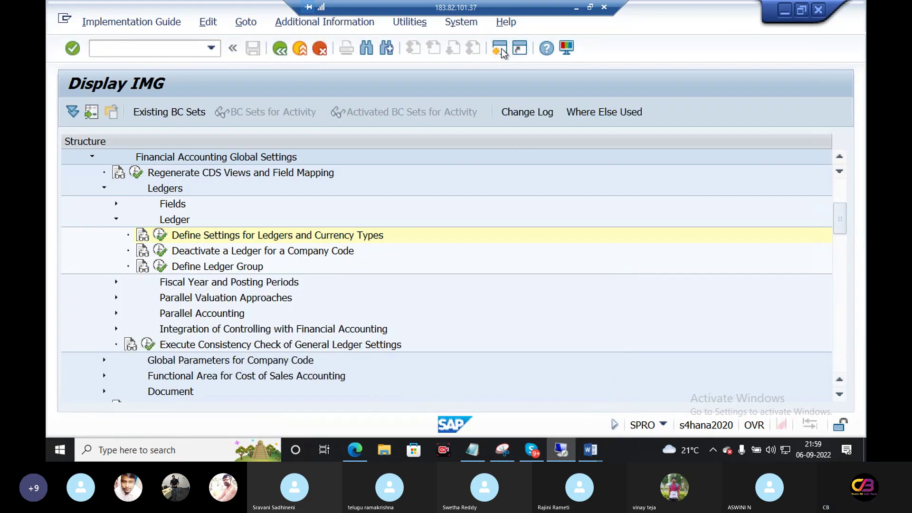
text(s)
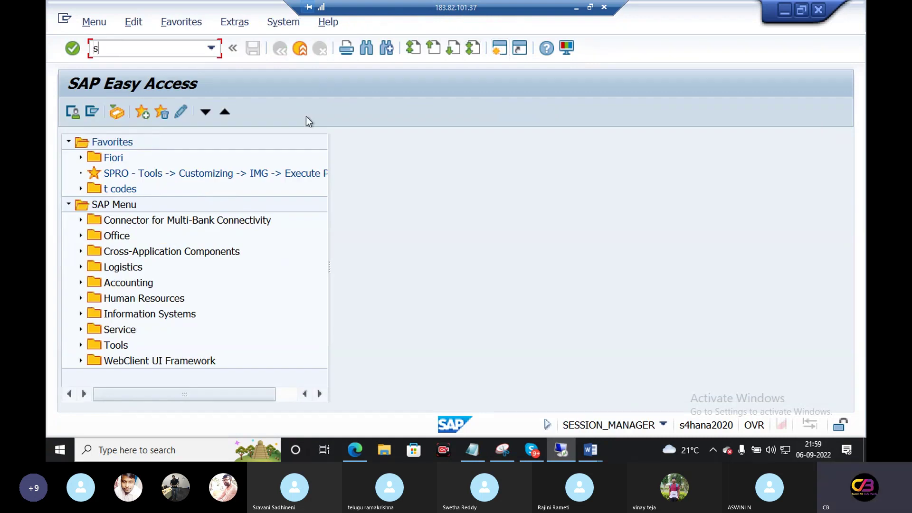
text(m12)
key(Return)
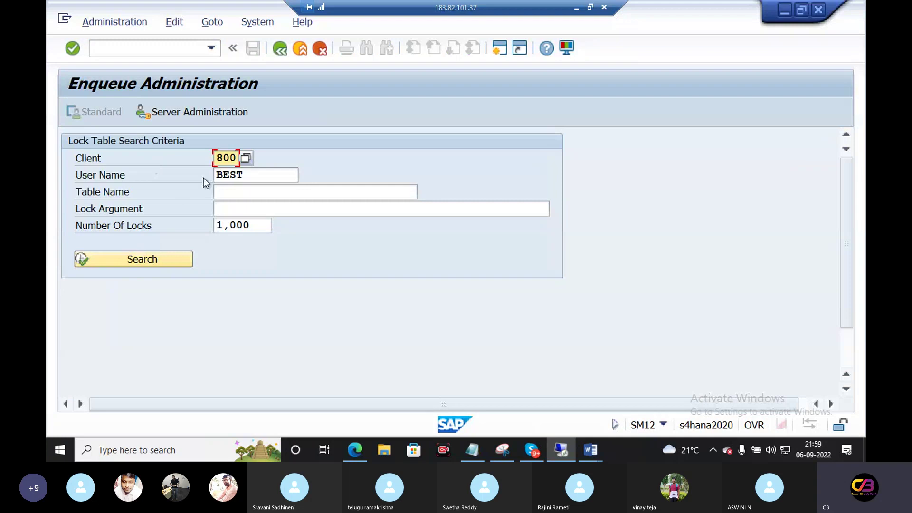
Clear the user name criterion and search the lock table for all users' locks in client 800
drag(243, 173, 192, 171)
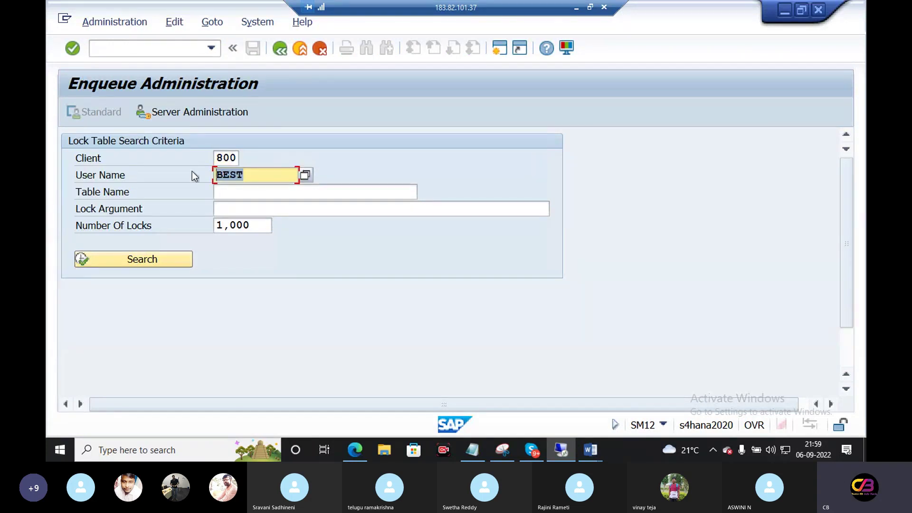
key(BackSpace)
click(156, 252)
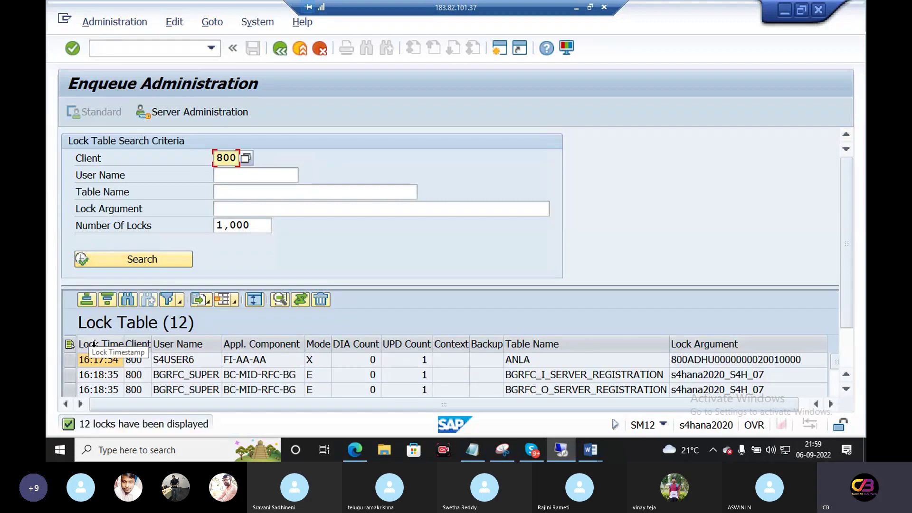
Select all entries in the lock table and delete them, confirming the deletion
click(106, 359)
key(ctrl+a)
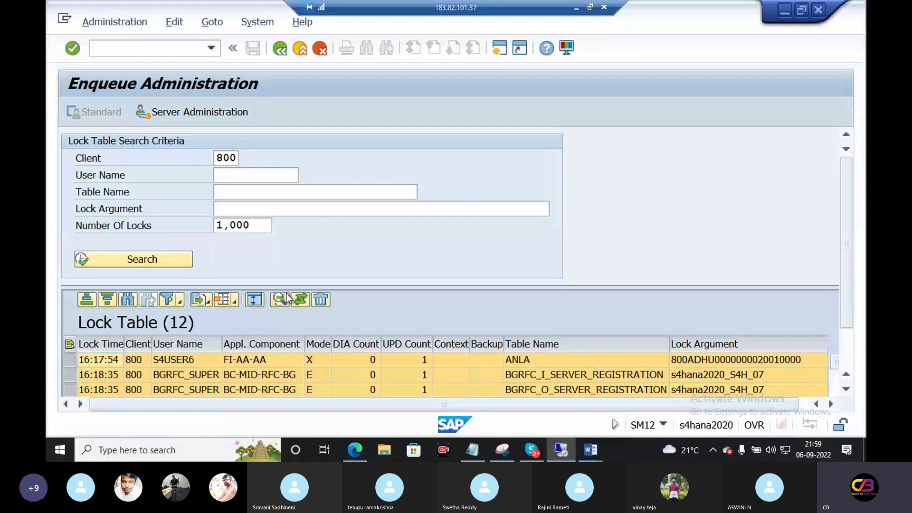
click(325, 300)
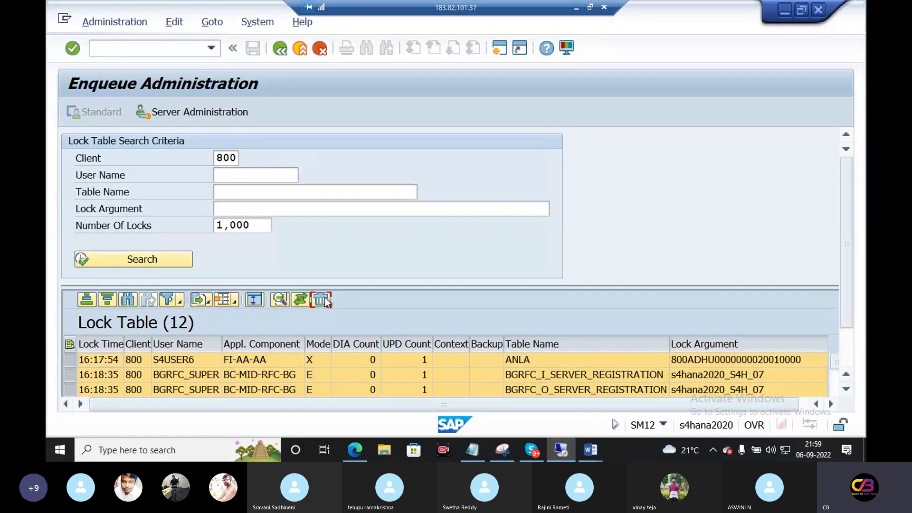
click(314, 353)
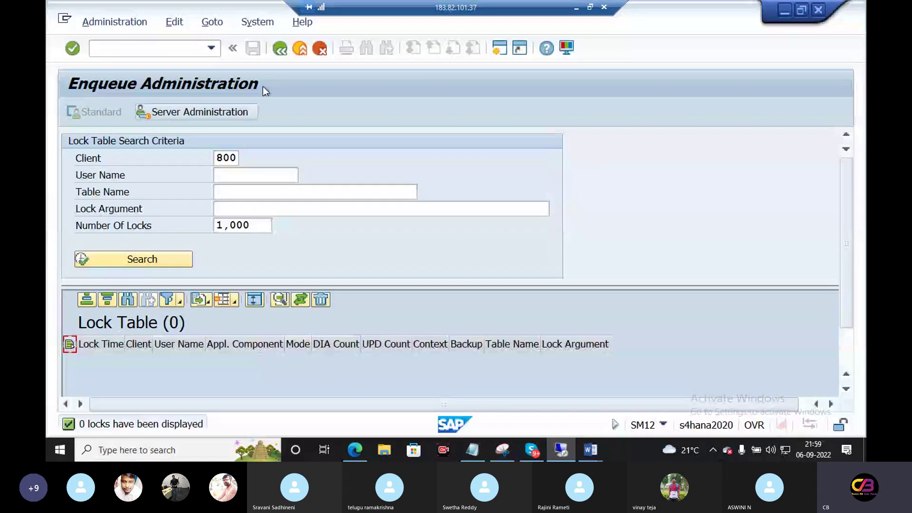
Leave Enqueue Administration and switch back to the Display IMG session
click(278, 50)
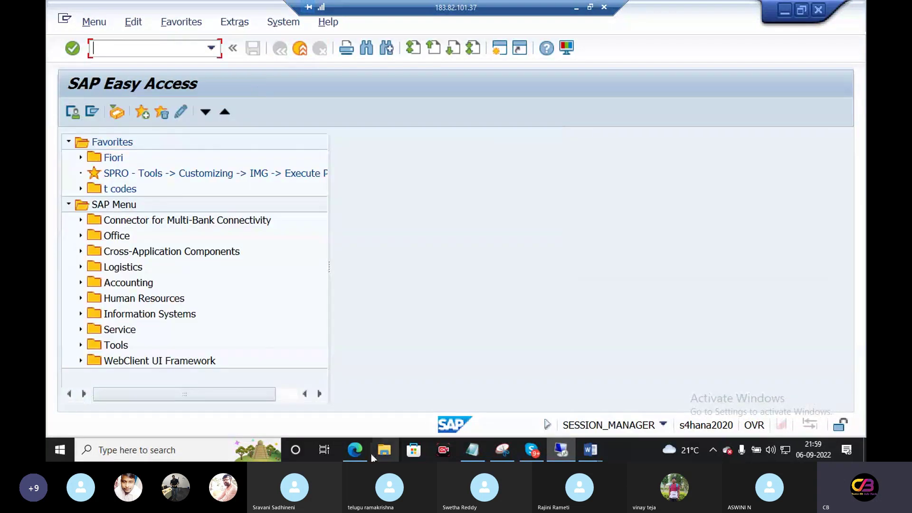
click(356, 451)
click(355, 450)
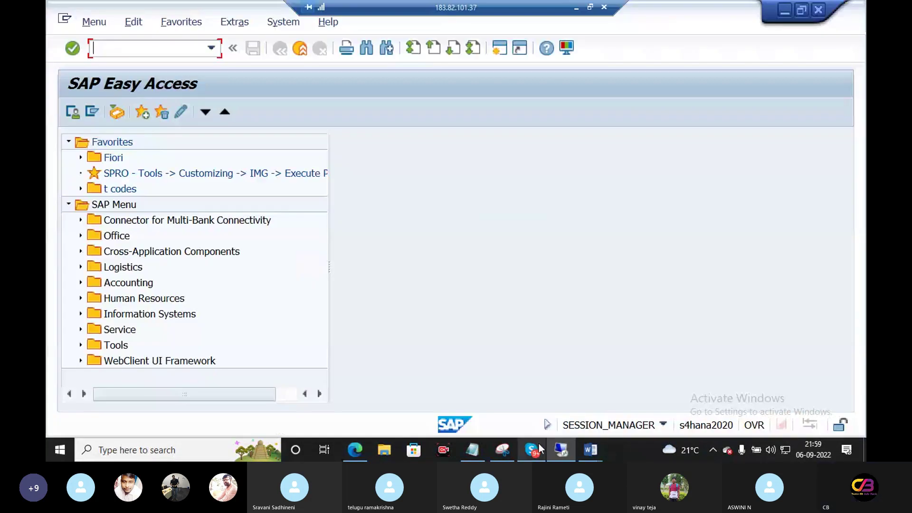
click(561, 451)
click(561, 451)
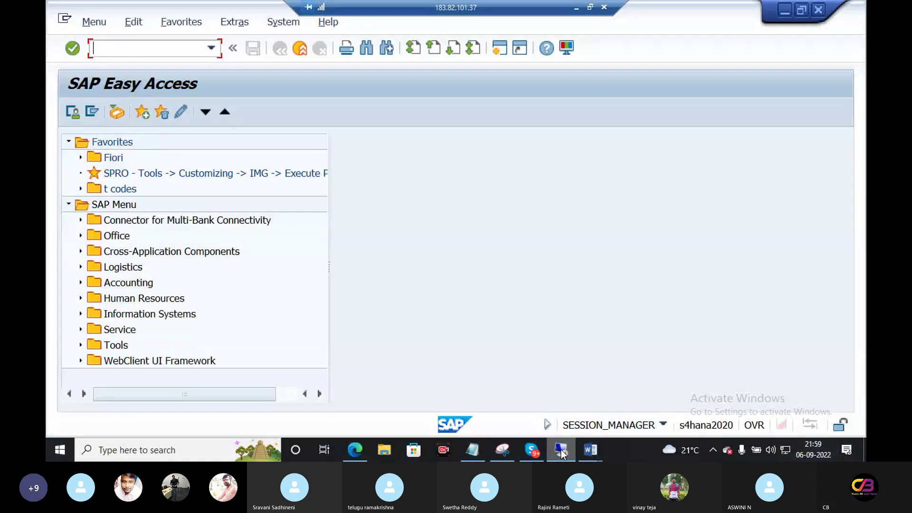
click(355, 450)
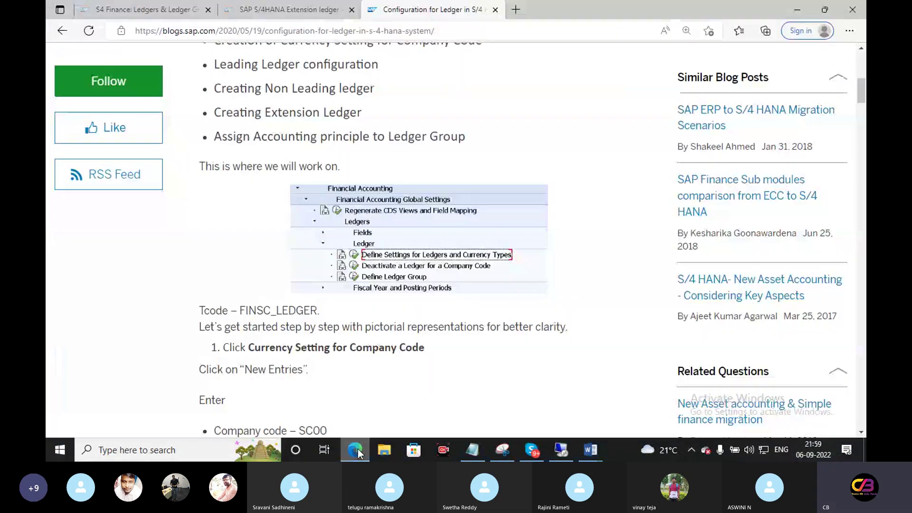
click(355, 450)
key(alt+Tab)
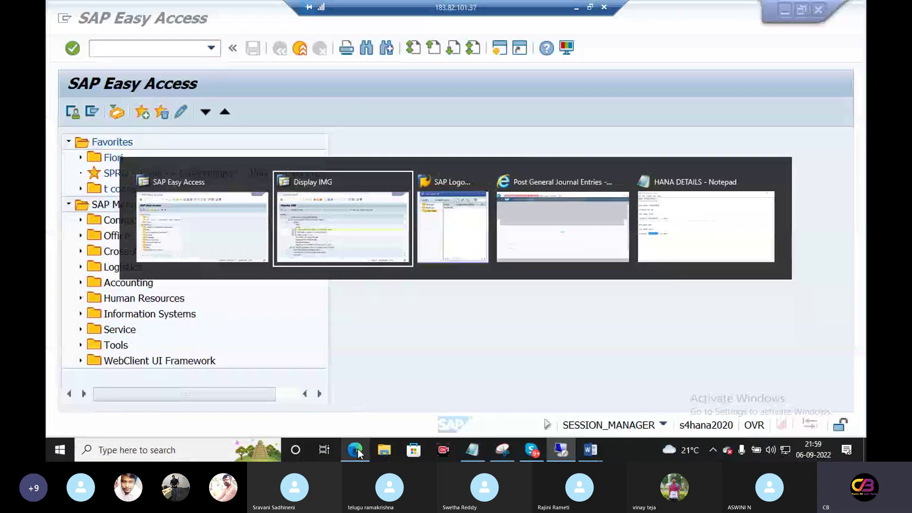
Execute Define Settings for Ledgers and Currency Types and look through the consistency check messages
click(160, 236)
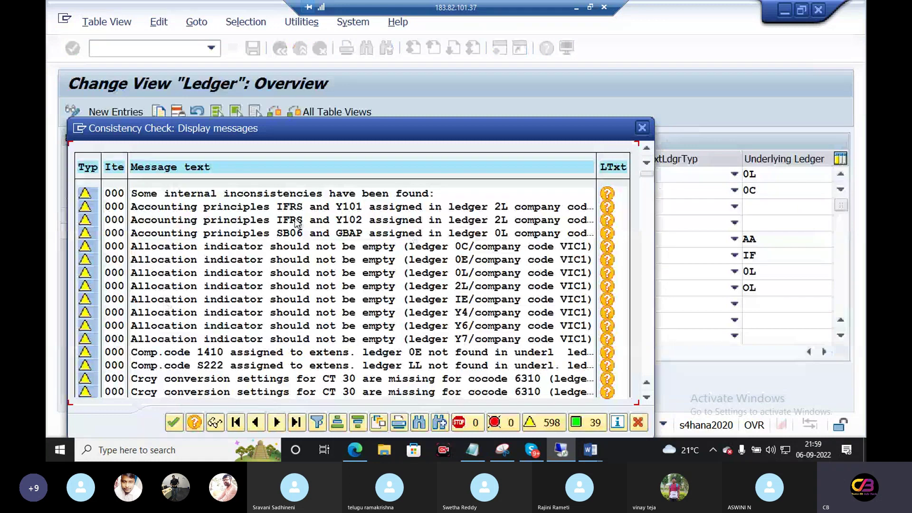
scroll(648, 265, down, 20)
scroll(649, 265, down, 10)
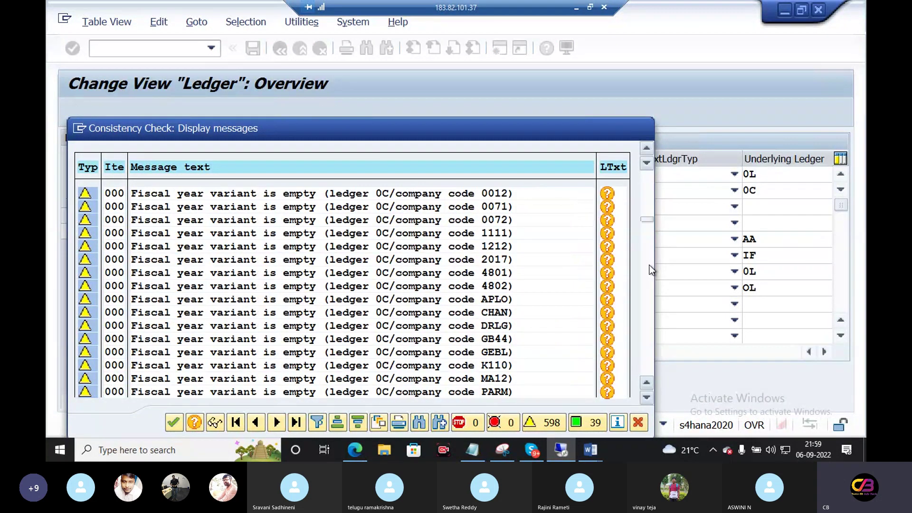
scroll(649, 265, down, 10)
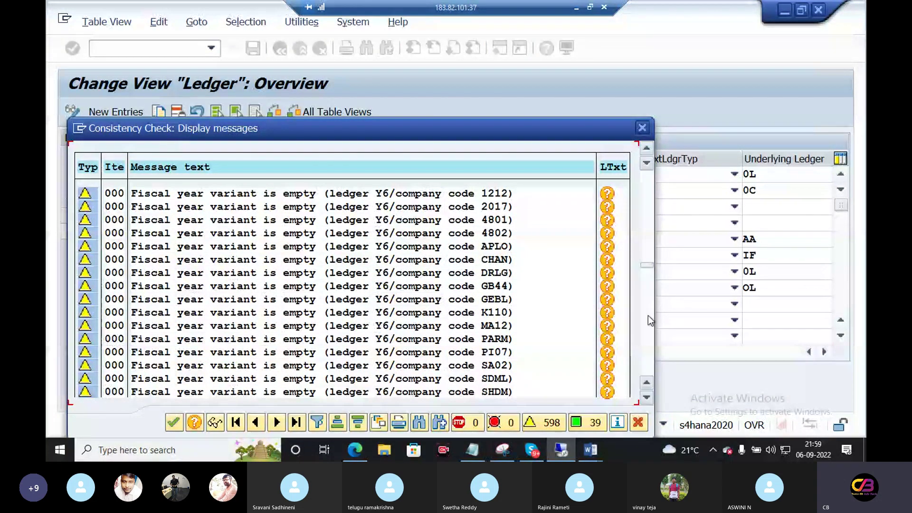
scroll(648, 314, down, 15)
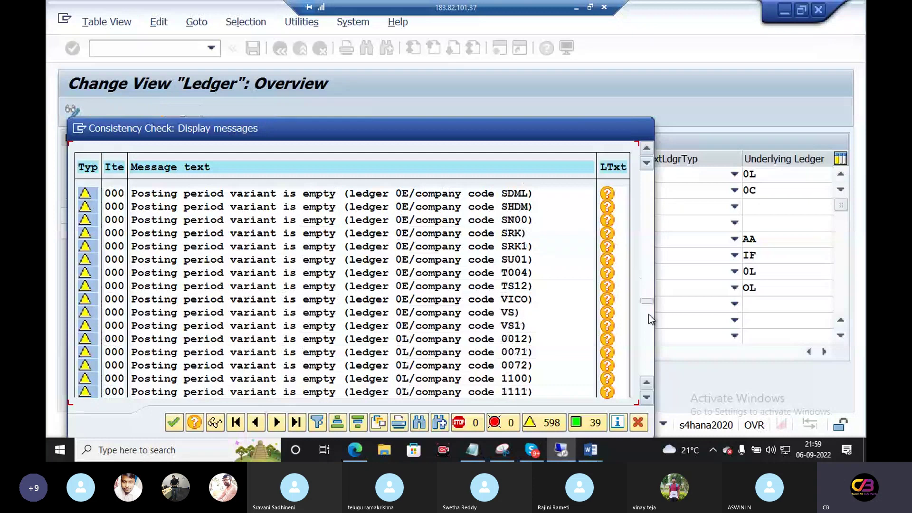
scroll(648, 314, down, 10)
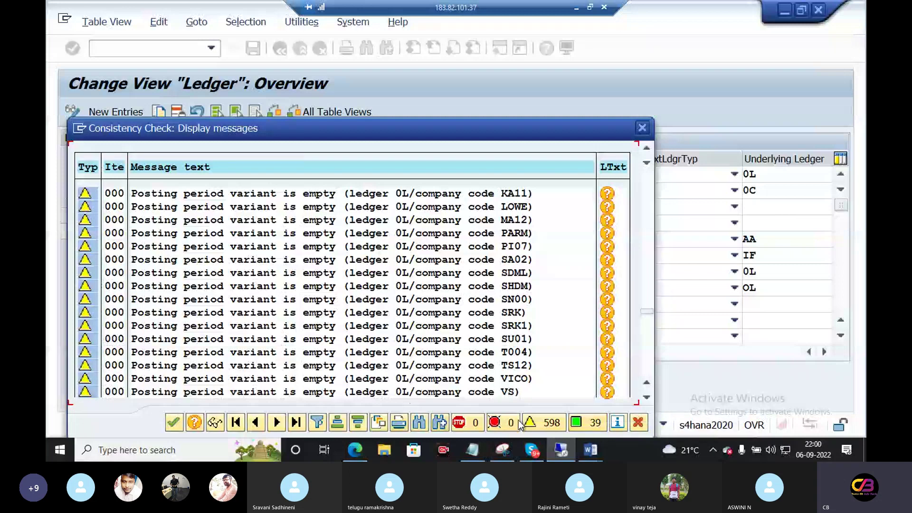
Close the consistency check messages and step through the ledger entries from 0L down to IN in the Ledger overview
click(173, 421)
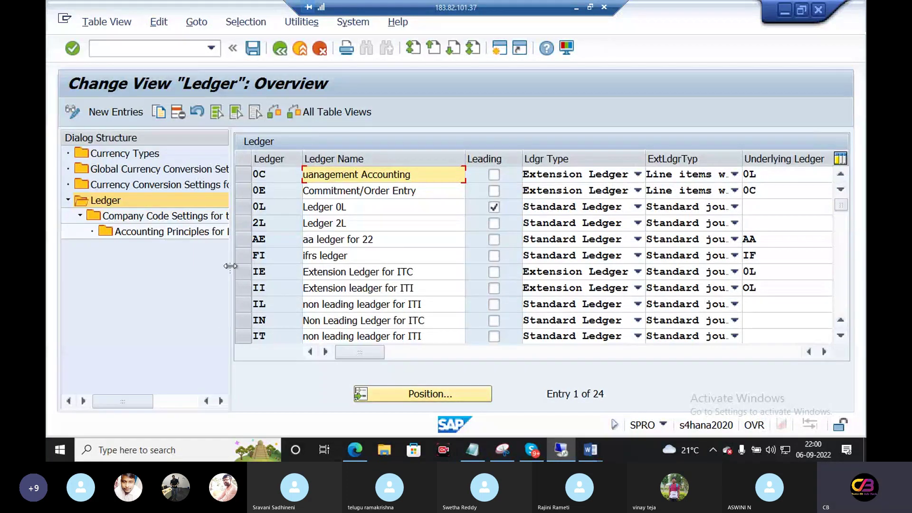
click(226, 142)
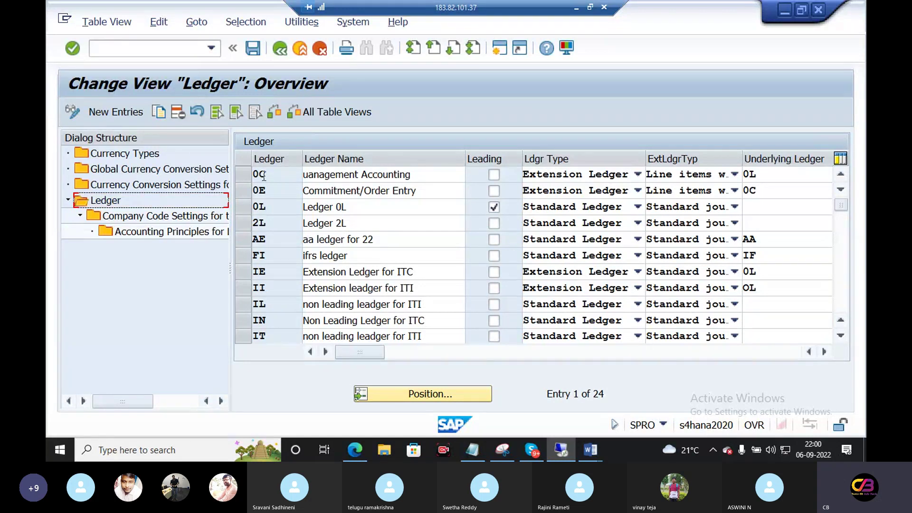
click(275, 207)
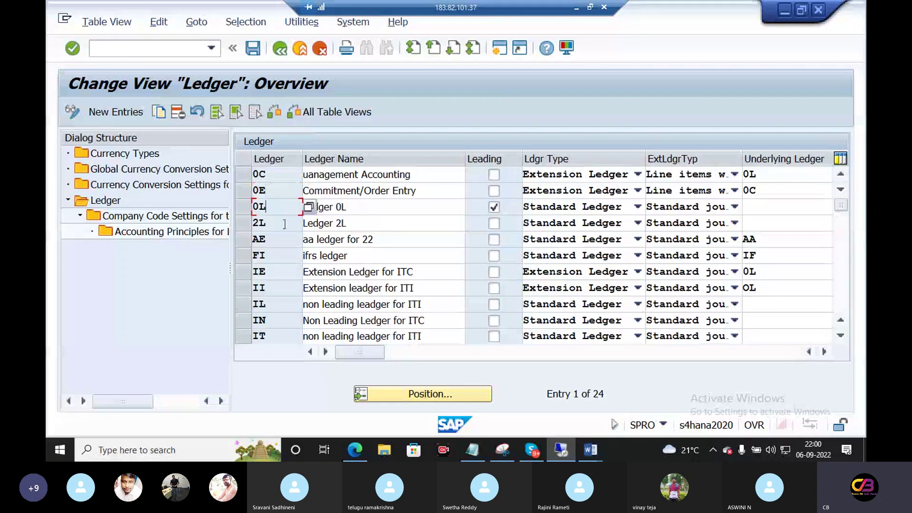
key(Down)
key(Down)
key(Down)
key(Down)
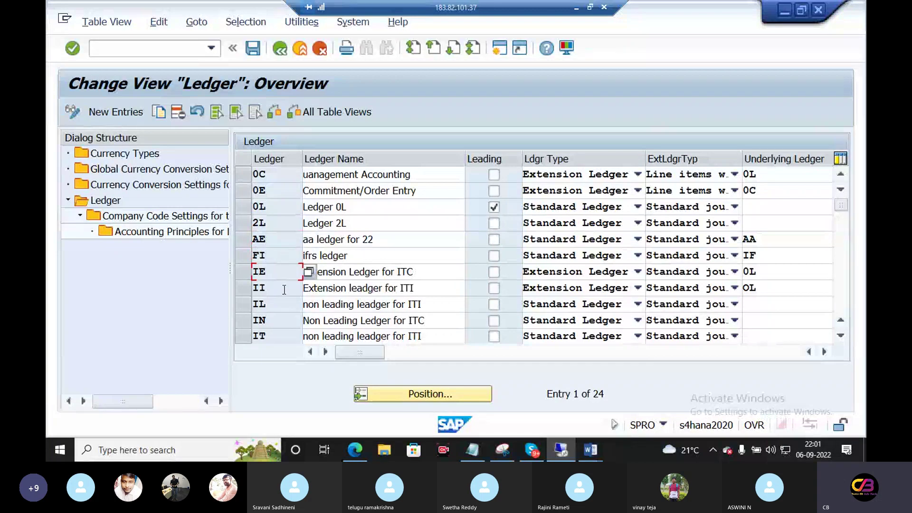
key(Down)
key(Down)
key(Down)
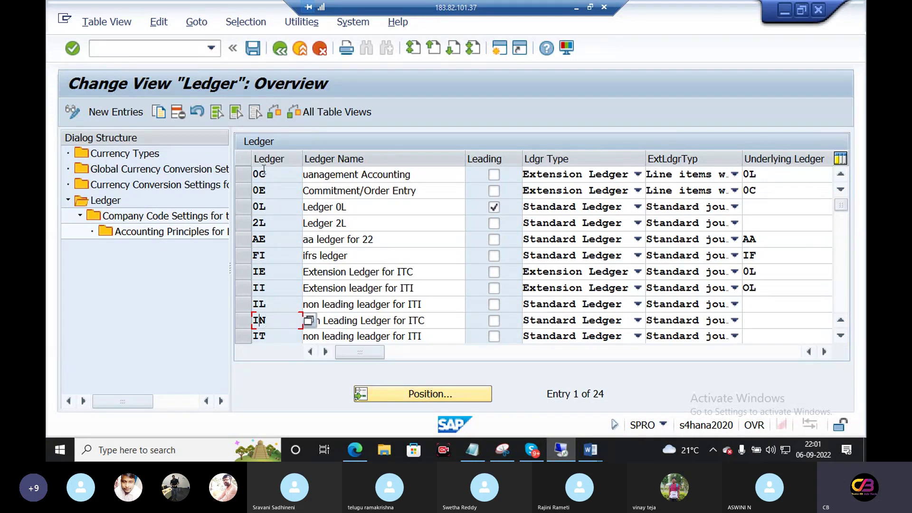
Review the ledger type and extension ledger type options for ledger 0L, keeping Standard Ledger and choosing Standard journal entries
click(271, 207)
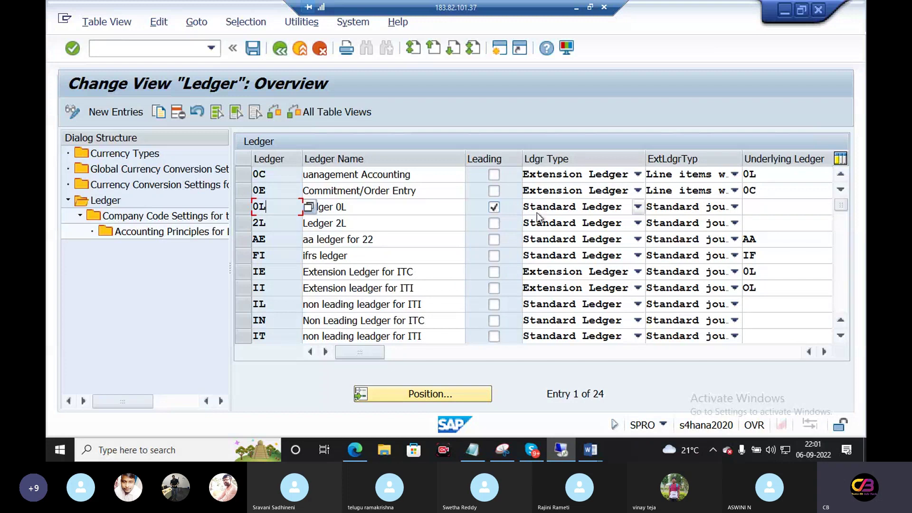
click(637, 208)
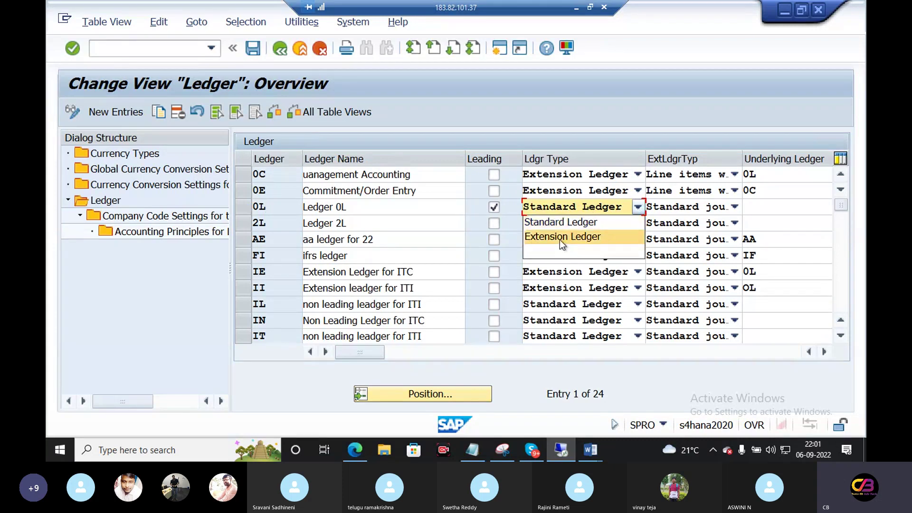
key(Escape)
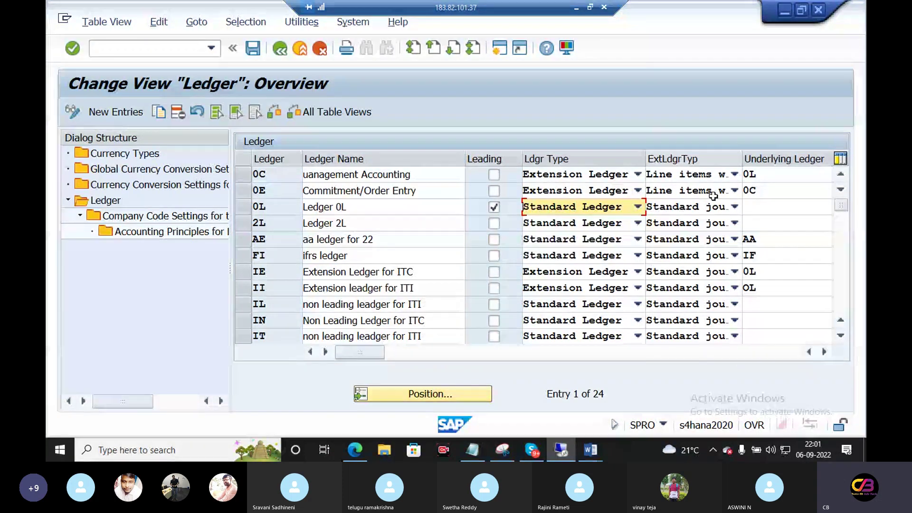
click(734, 207)
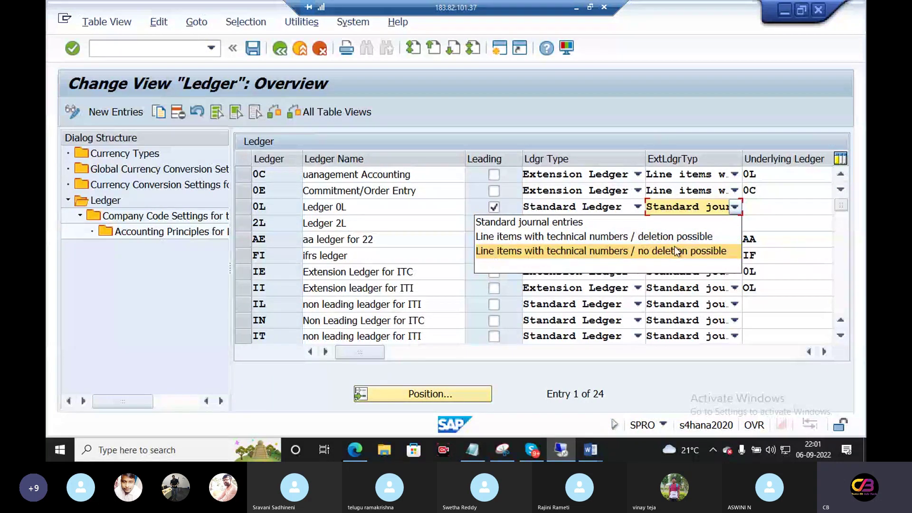
click(537, 227)
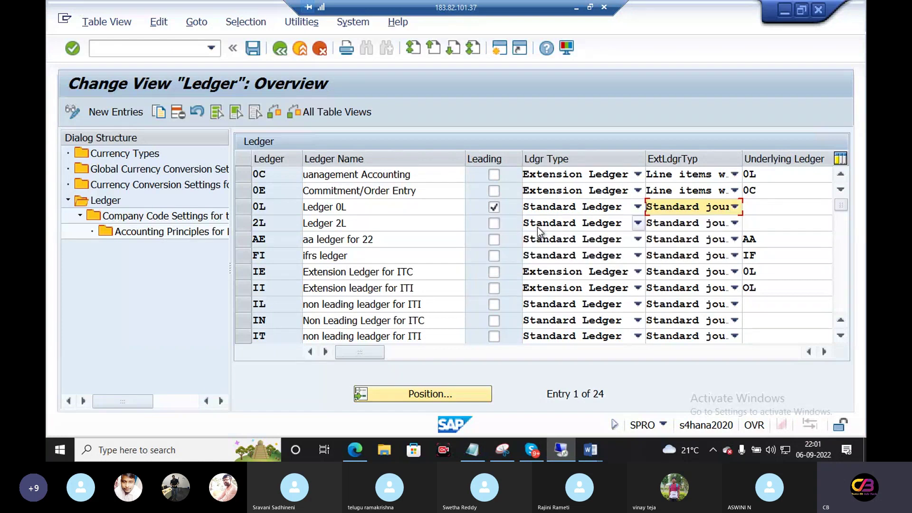
Look through the remaining ledger columns from Underlying Ledger to AcctgPrinc of Ledger and highlight the accounting principle of ledger 2L
click(403, 351)
click(442, 352)
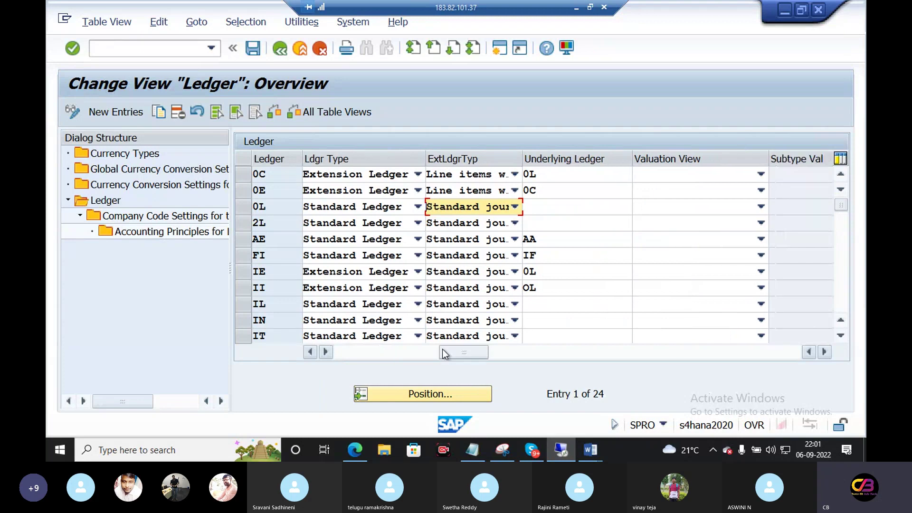
click(511, 355)
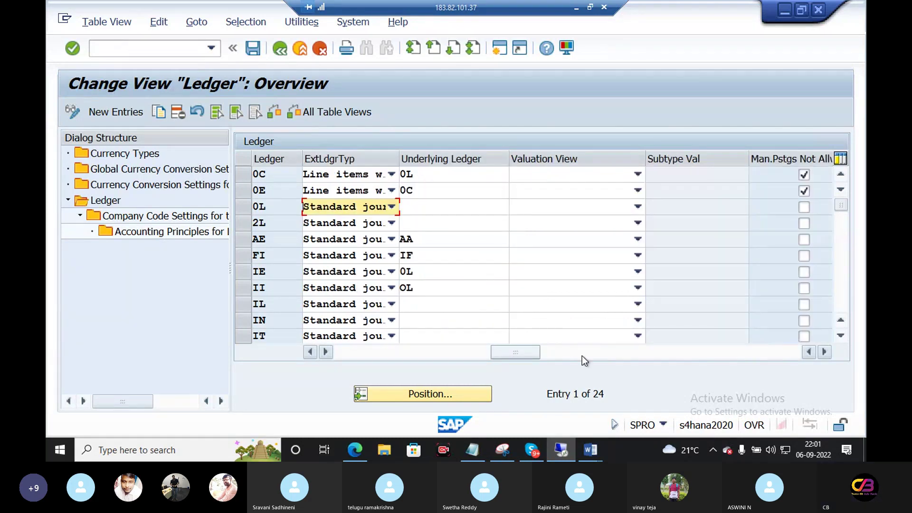
click(582, 355)
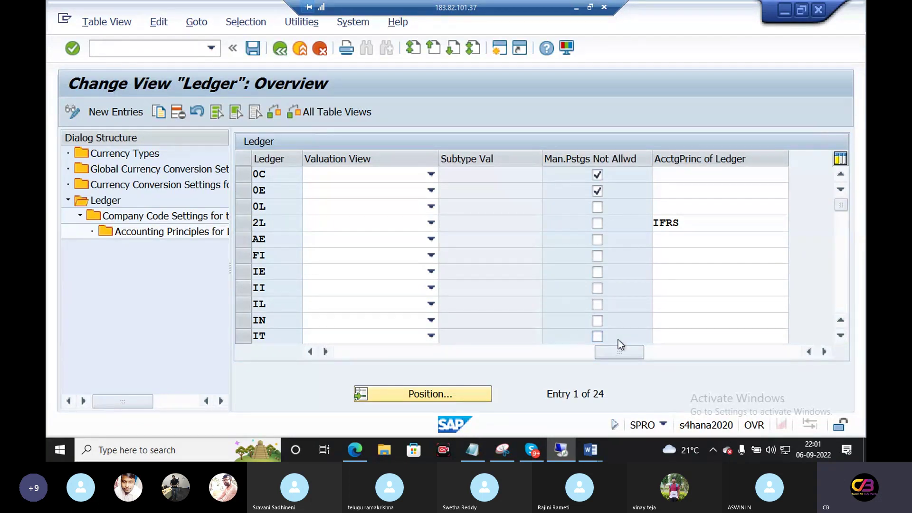
drag(439, 352, 629, 355)
drag(757, 221, 631, 228)
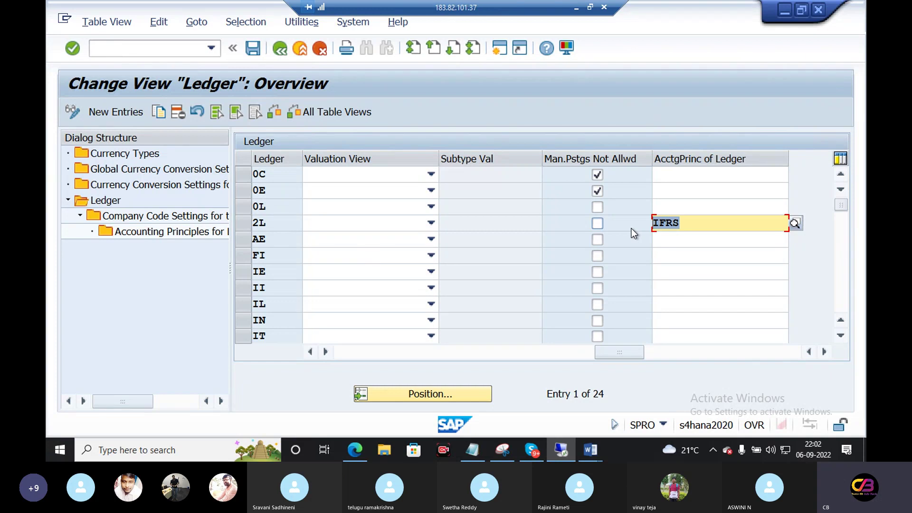
Select the ledger 0L row and compare its leading indicator, name and underlying ledger with the non-leading and extension ledgers for ITC and ITI
drag(619, 352, 357, 348)
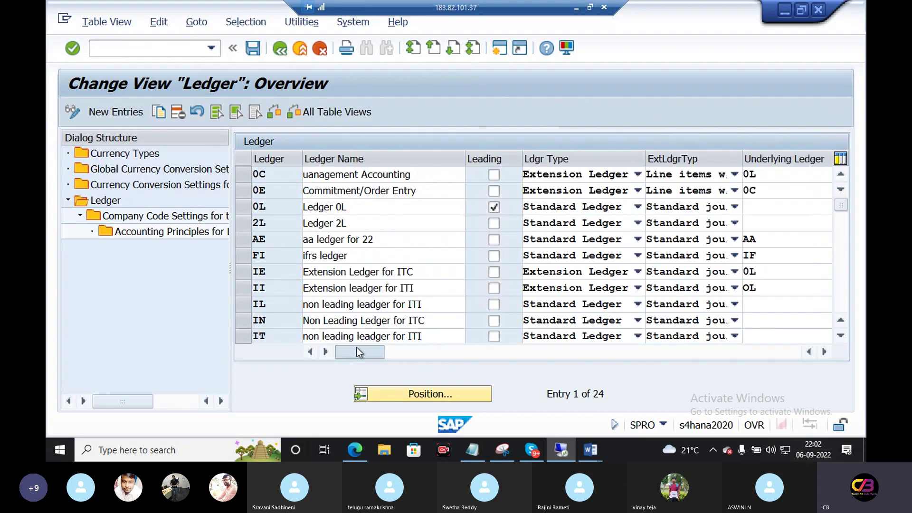
click(244, 212)
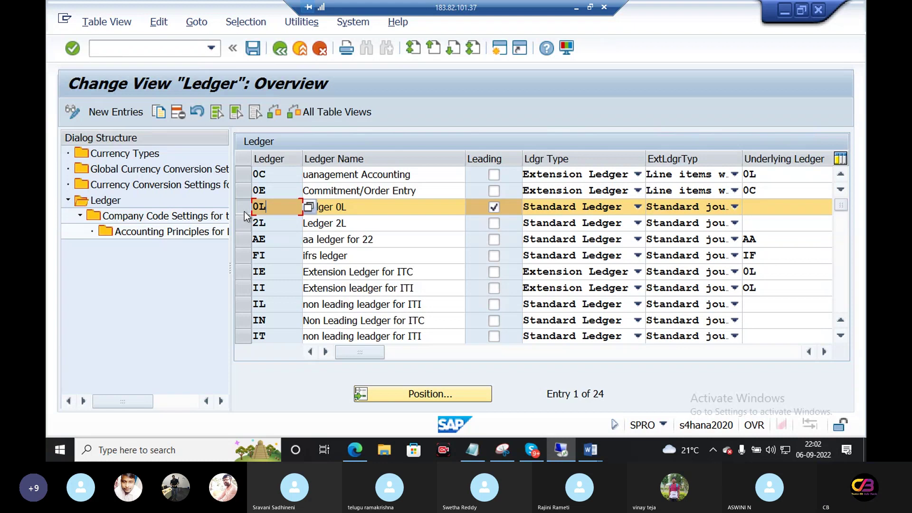
click(493, 205)
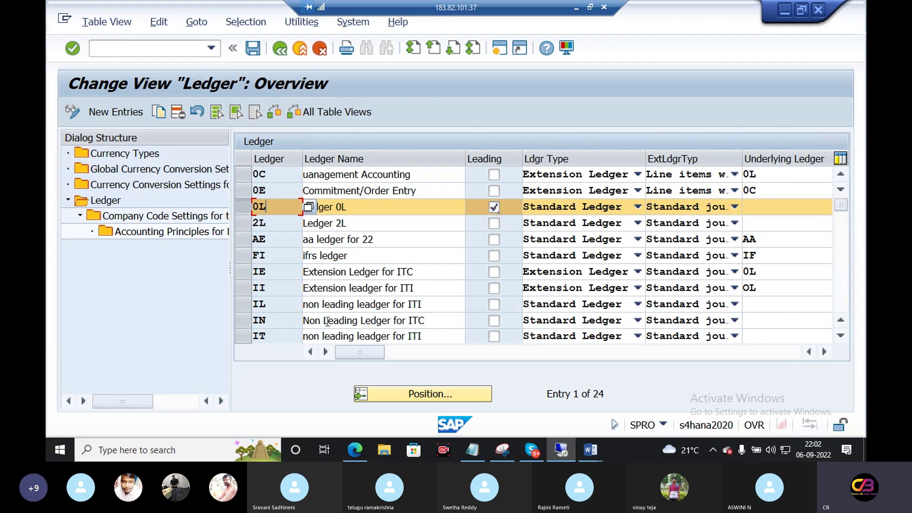
drag(444, 320, 298, 311)
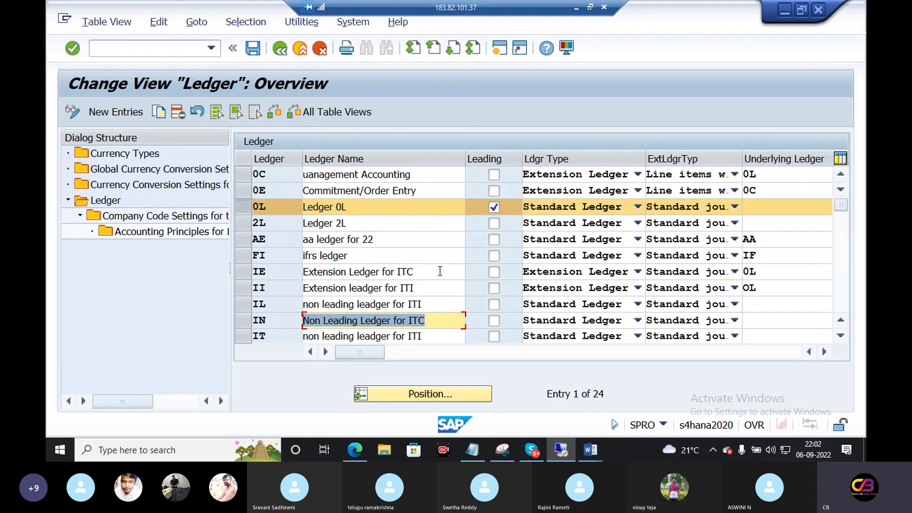
drag(437, 270, 297, 273)
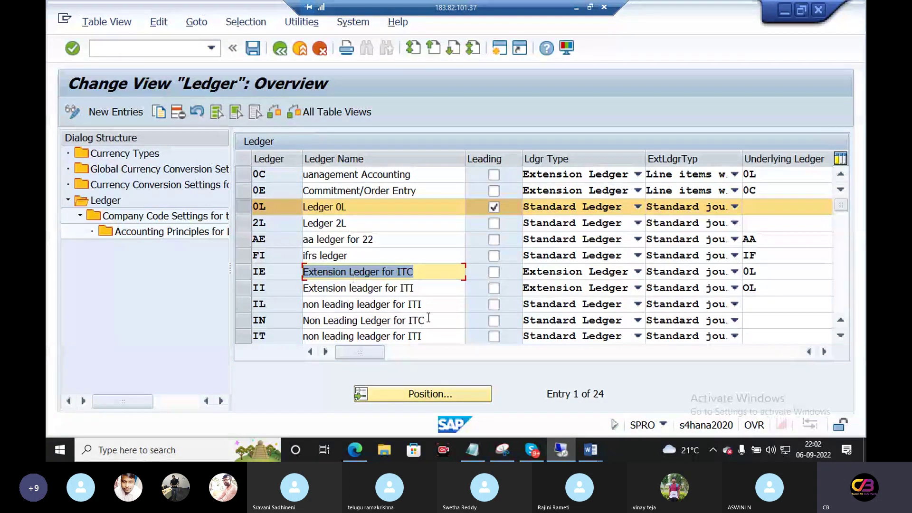
drag(433, 307, 302, 305)
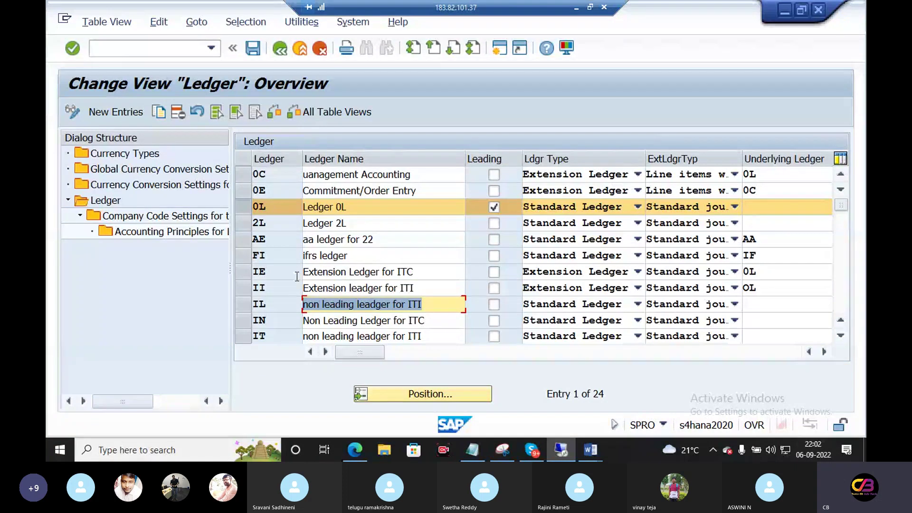
drag(444, 268, 260, 284)
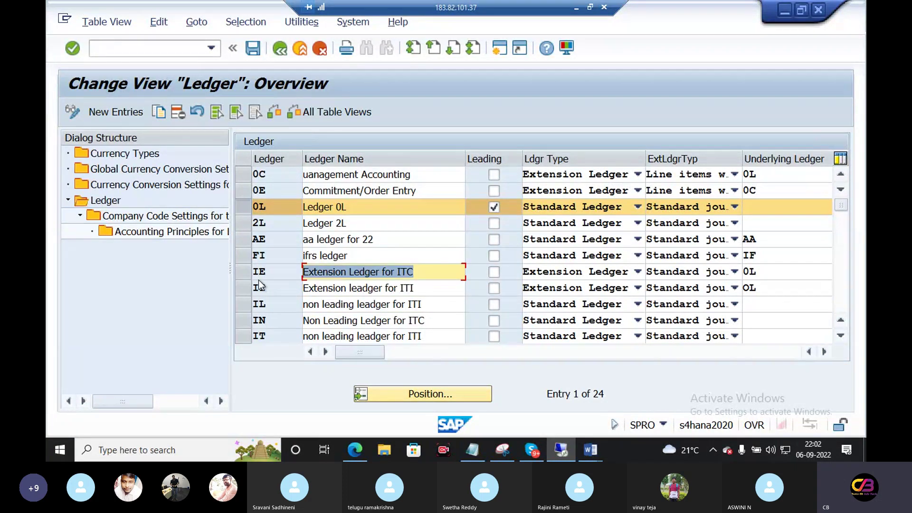
drag(366, 206, 285, 215)
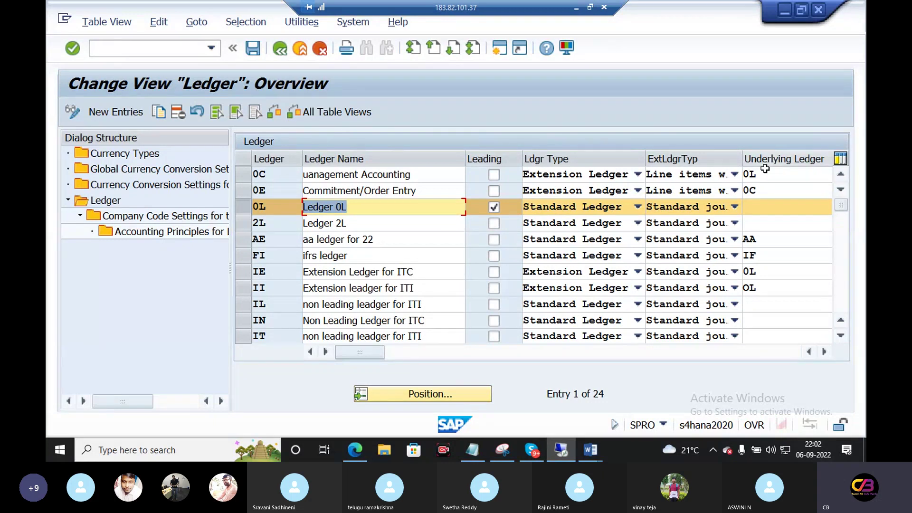
click(761, 208)
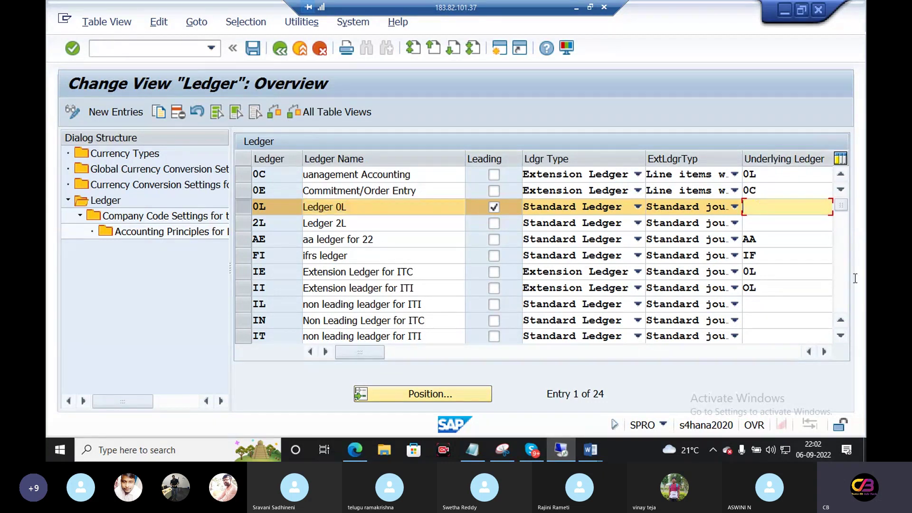
Position the ledger list at ledger OL and show its entries from the Ledger Name column onward
click(427, 390)
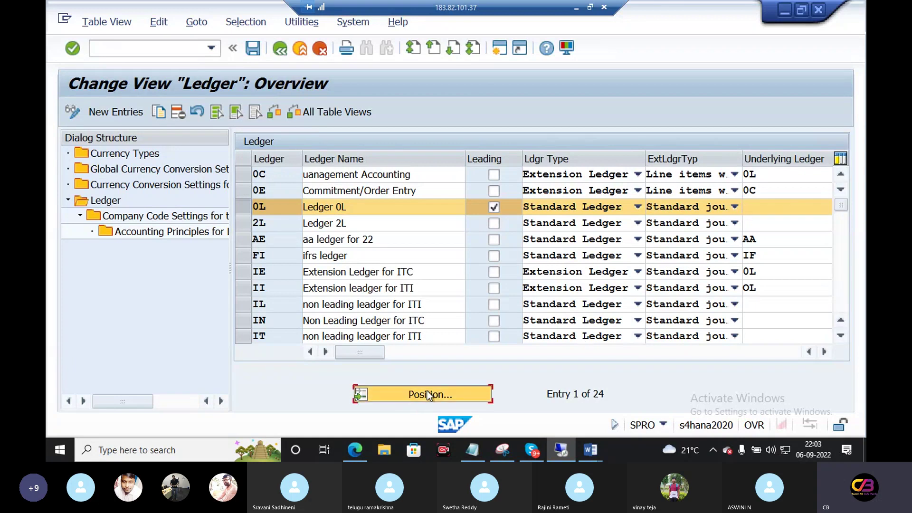
text(0L)
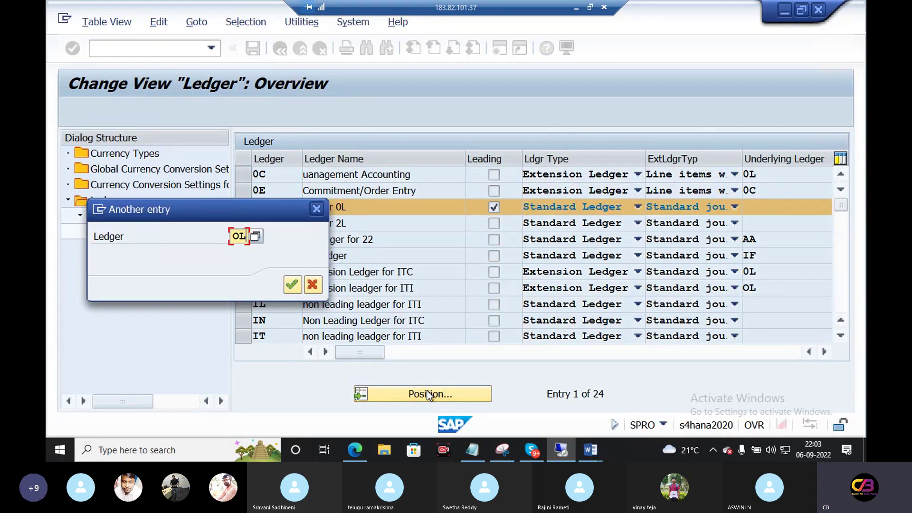
key(Return)
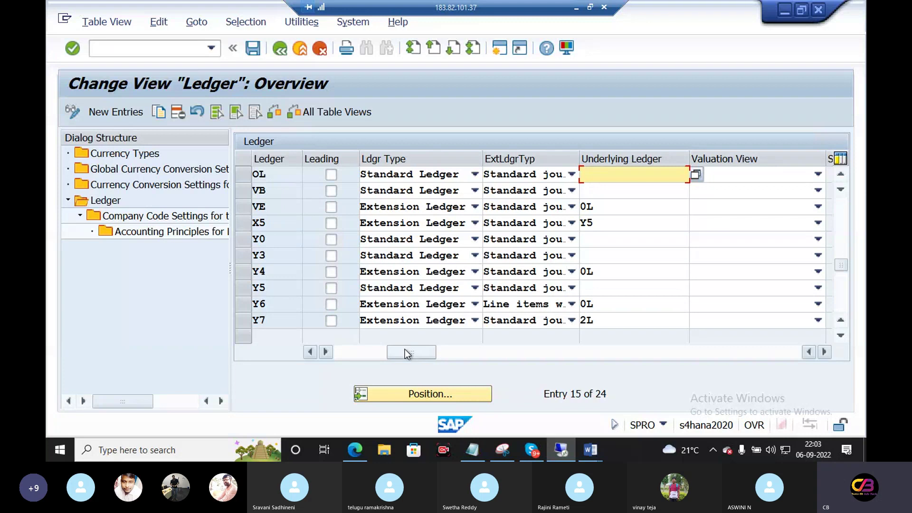
drag(405, 351, 353, 351)
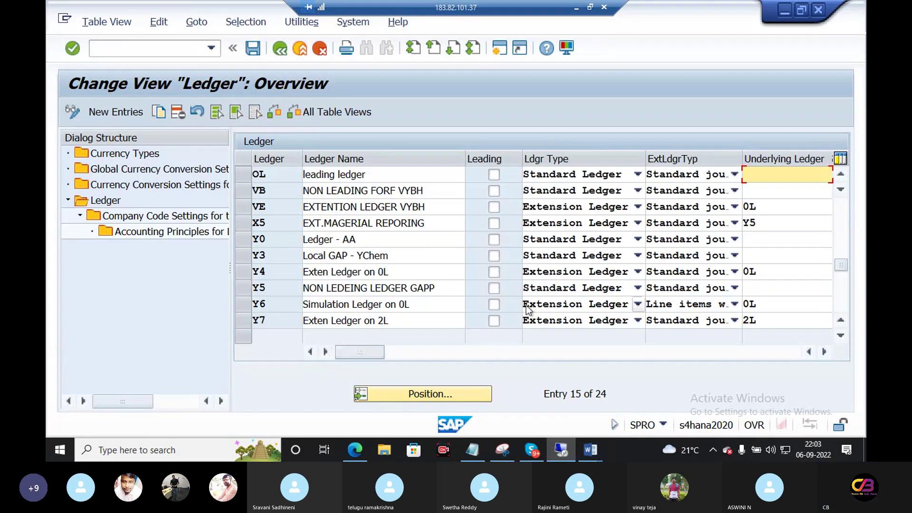
Examine the names and underlying ledger fields of non-leading ledgers Y5 and VB, and the name of extension ledger VE
drag(436, 288, 303, 288)
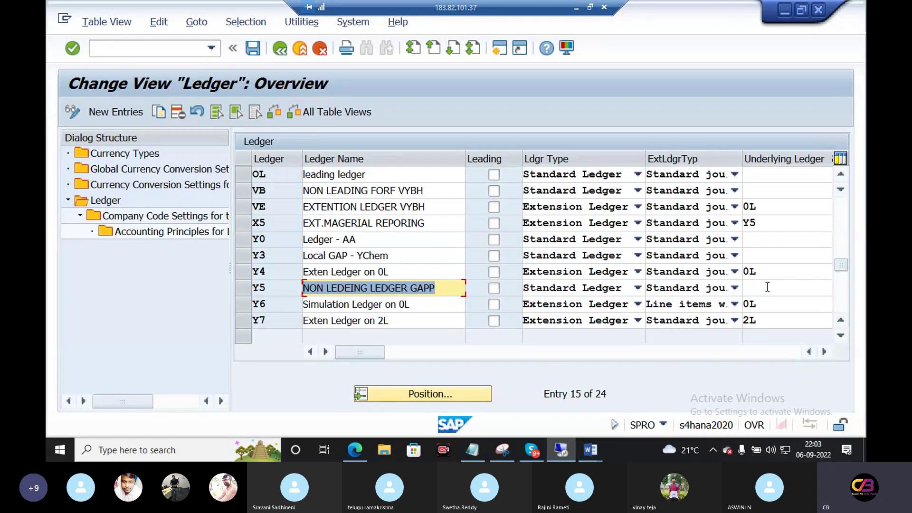
key(Tab)
key(Tab)
key(Tab)
key(Tab)
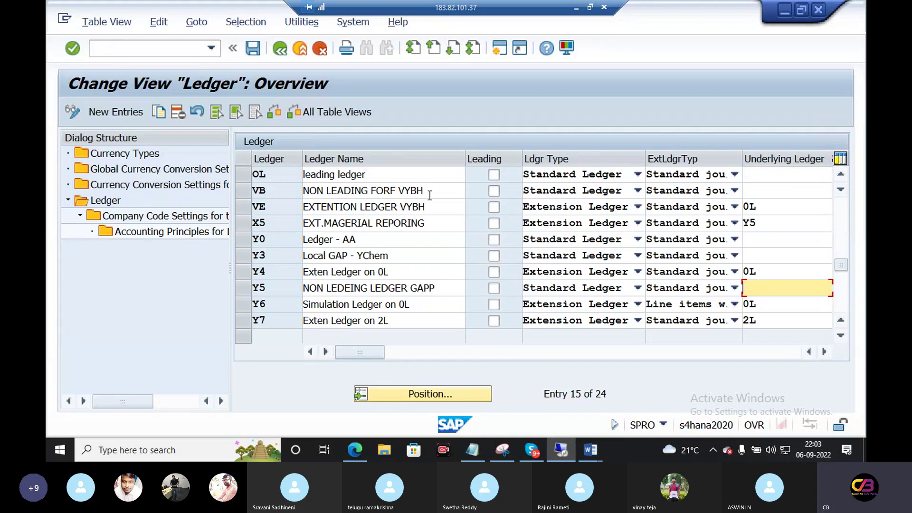
drag(429, 190, 232, 194)
click(766, 183)
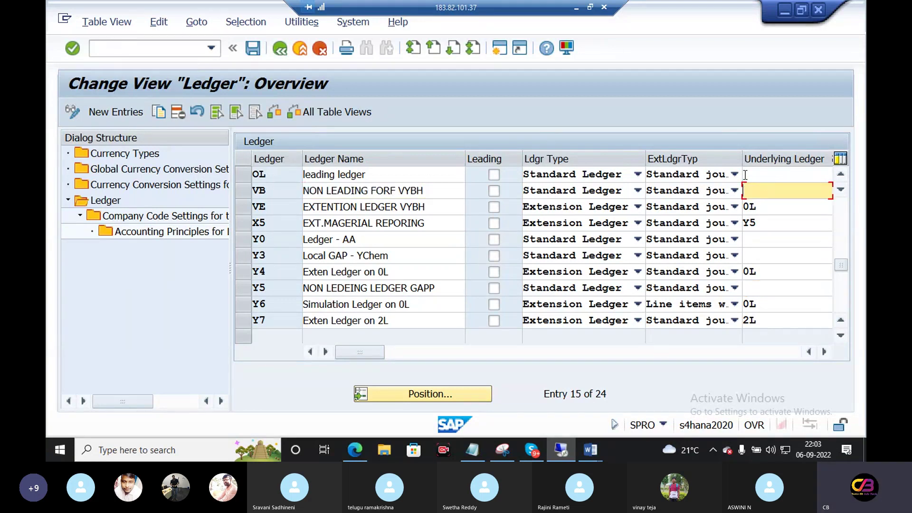
drag(437, 208, 213, 227)
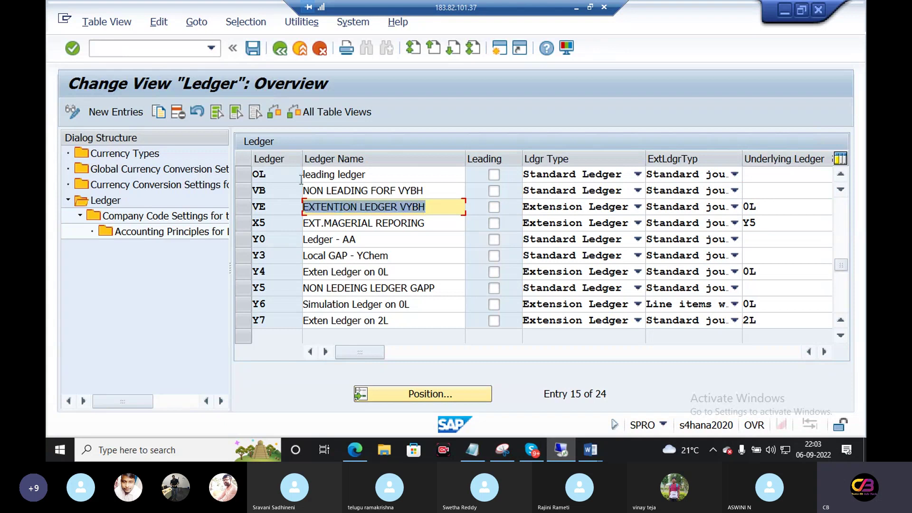
Mark ledger OL as leading, dismissing the Sticky Keys prompt, and highlight the underlying ledger of extension ledger VE
click(494, 175)
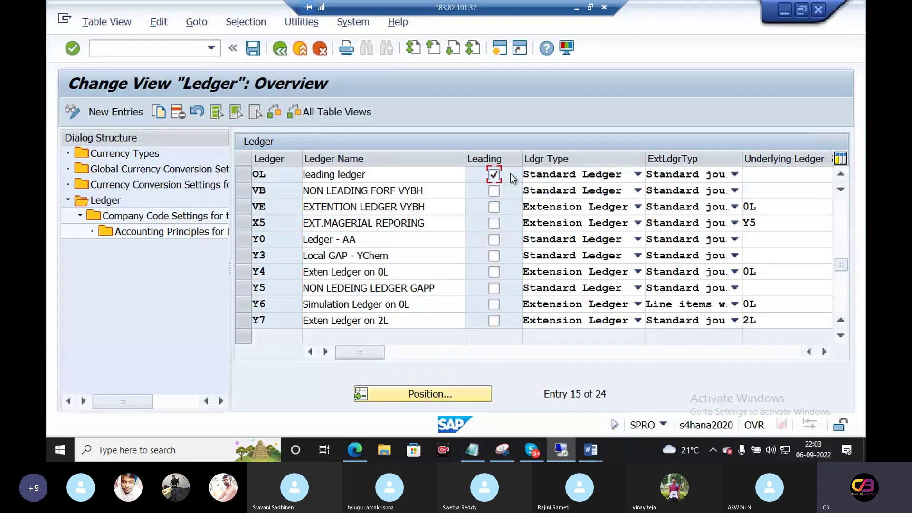
key(shift)
key(shift)
key(shift)
key(shift)
key(shift)
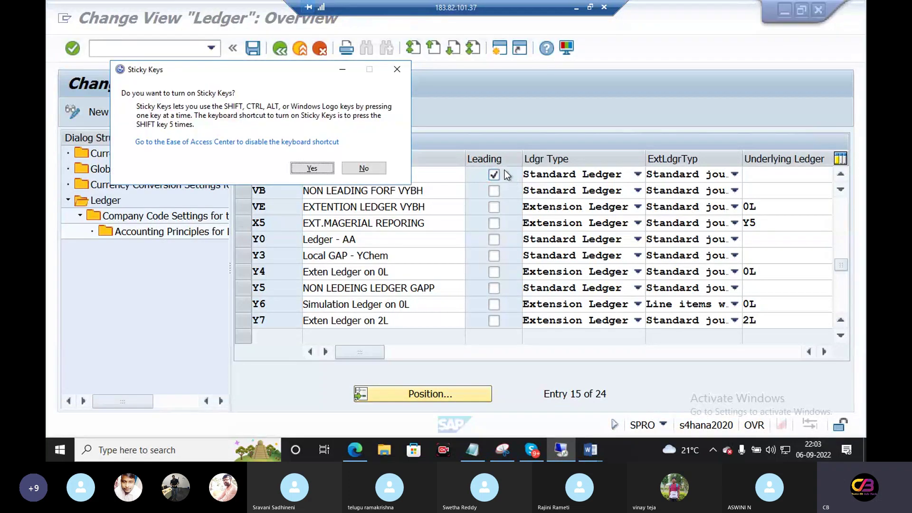
click(397, 69)
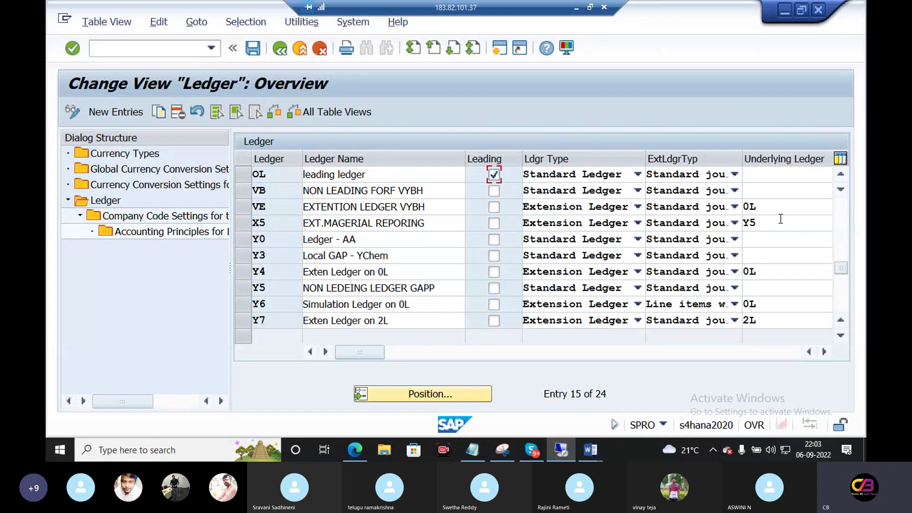
drag(777, 206, 744, 207)
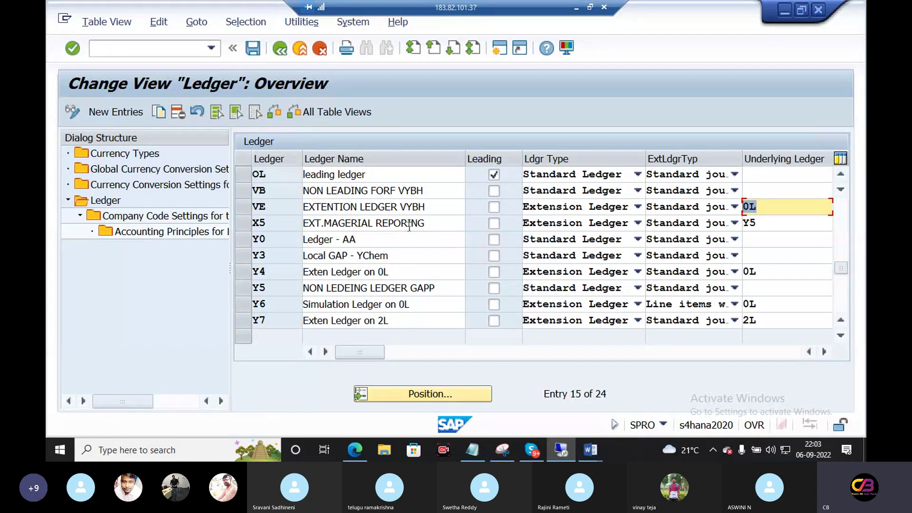
Examine the names and underlying ledgers of extension ledgers VE, Y4 and Y7
drag(440, 208, 292, 218)
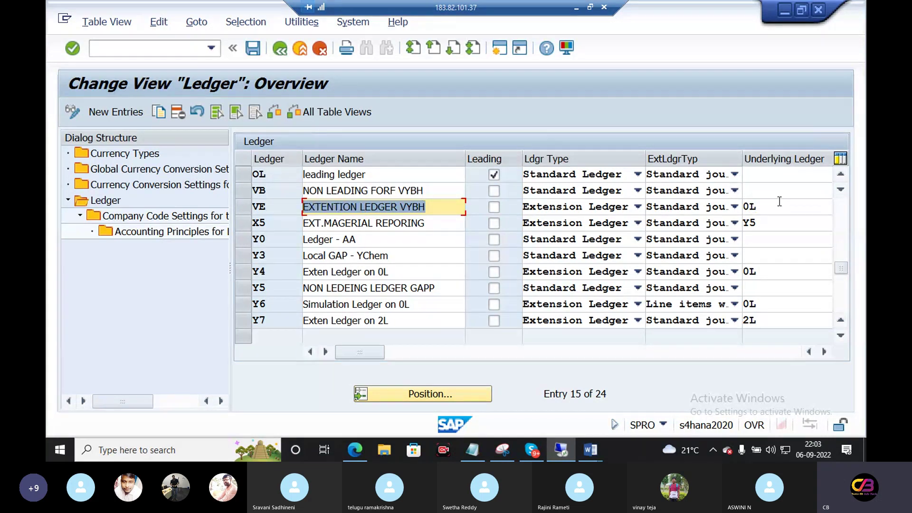
drag(780, 201, 748, 203)
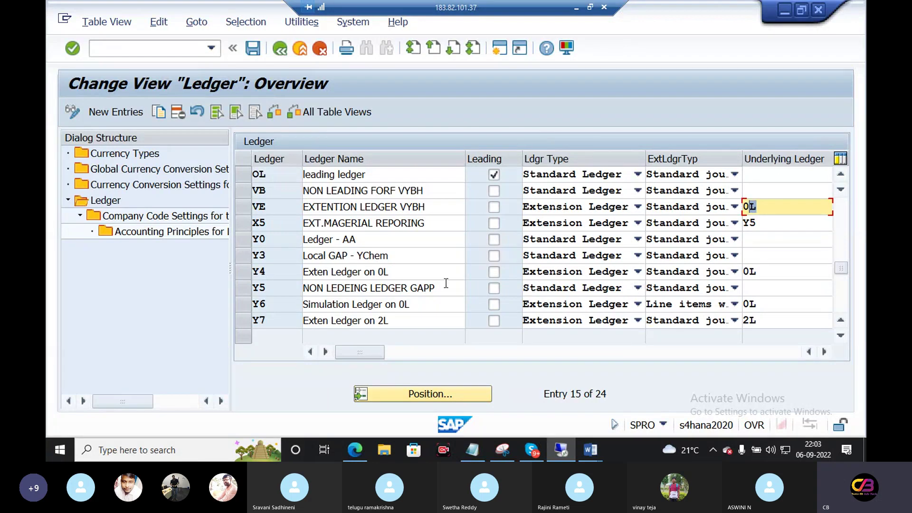
click(428, 272)
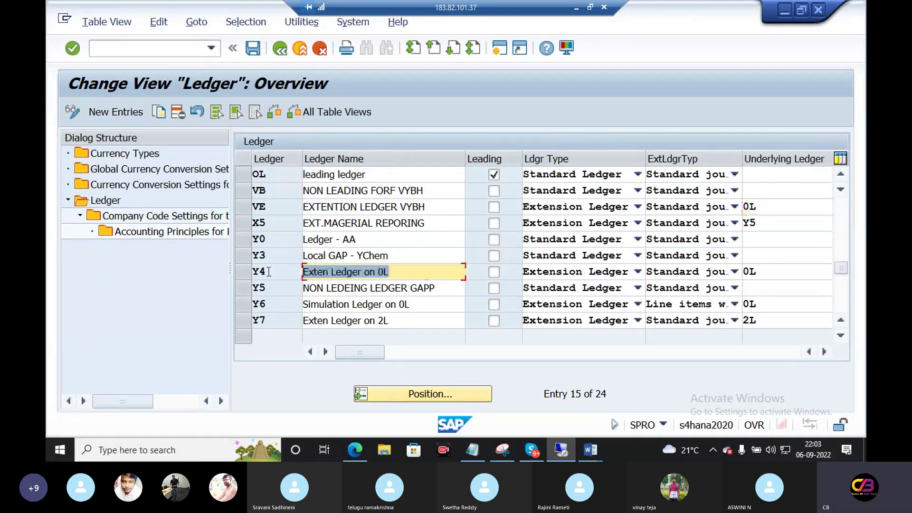
click(766, 266)
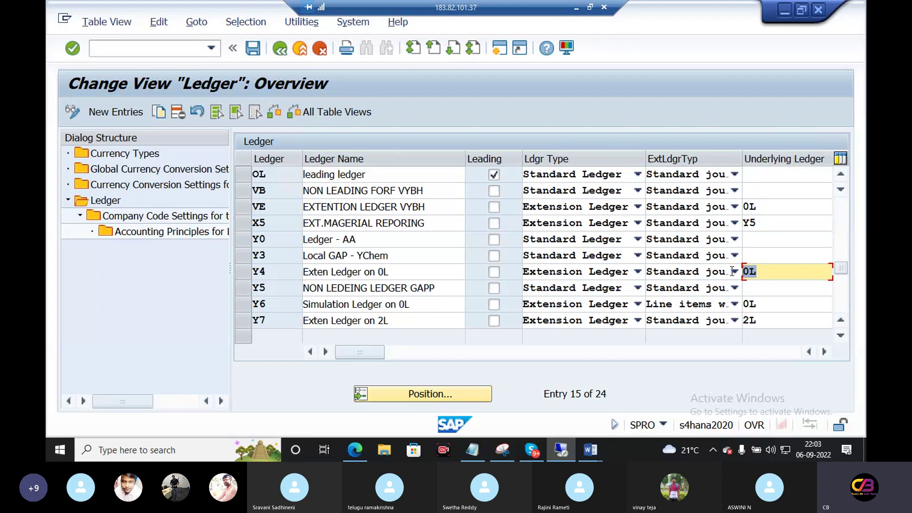
drag(318, 320, 392, 321)
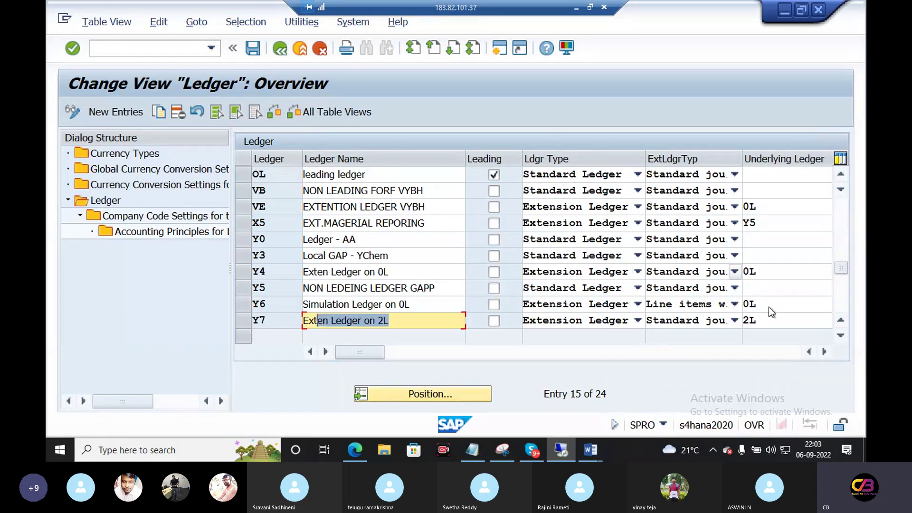
click(770, 318)
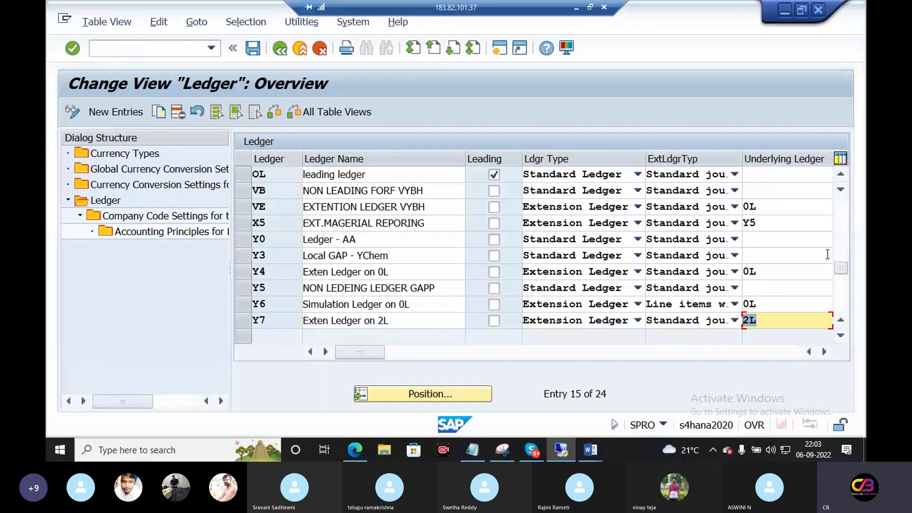
Dismiss the consistency check message and examine extension ledger X5's underlying ledger, keeping the Ledger Name column in view
click(840, 269)
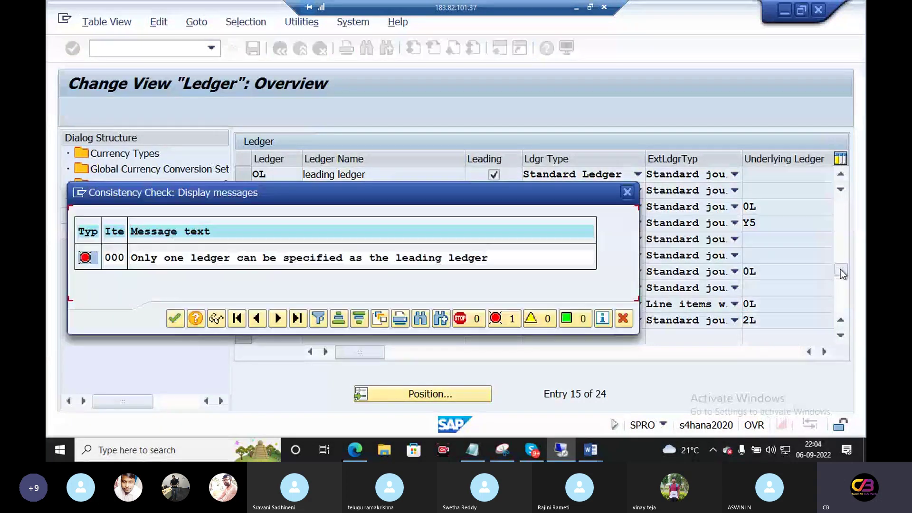
click(625, 192)
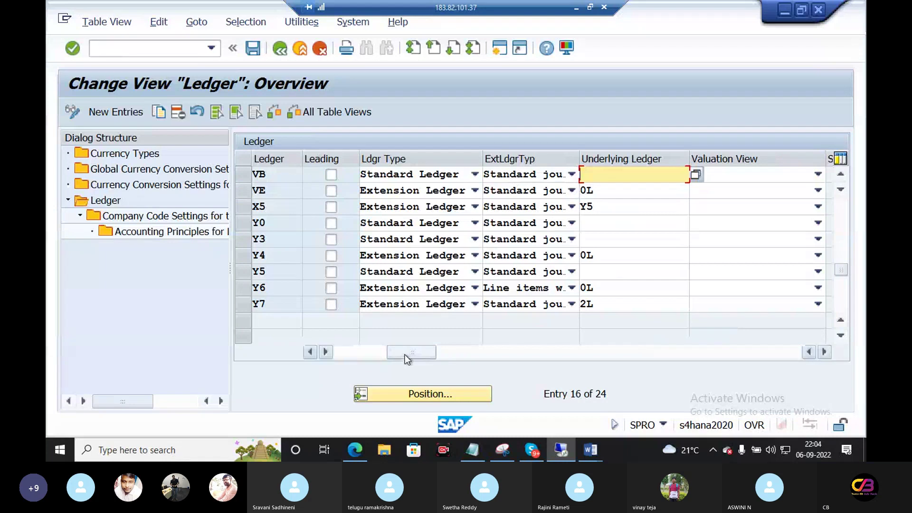
drag(405, 354, 352, 354)
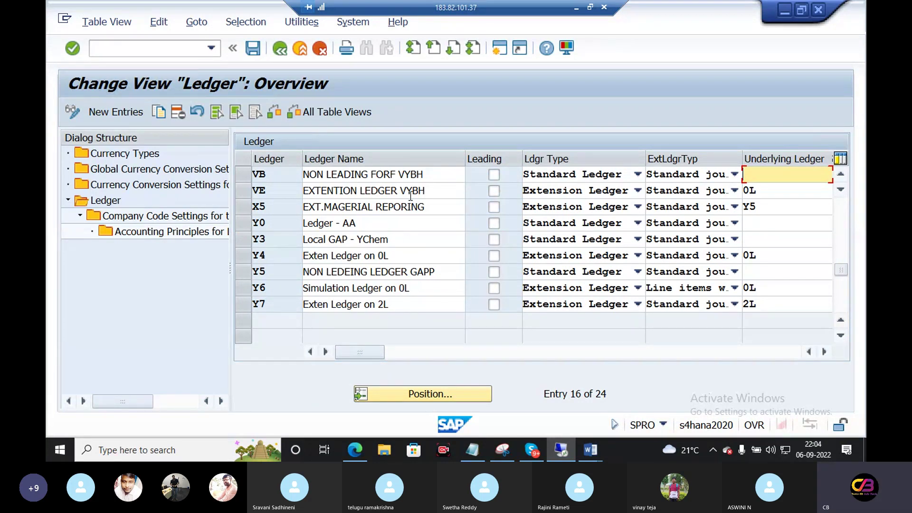
double_click(762, 206)
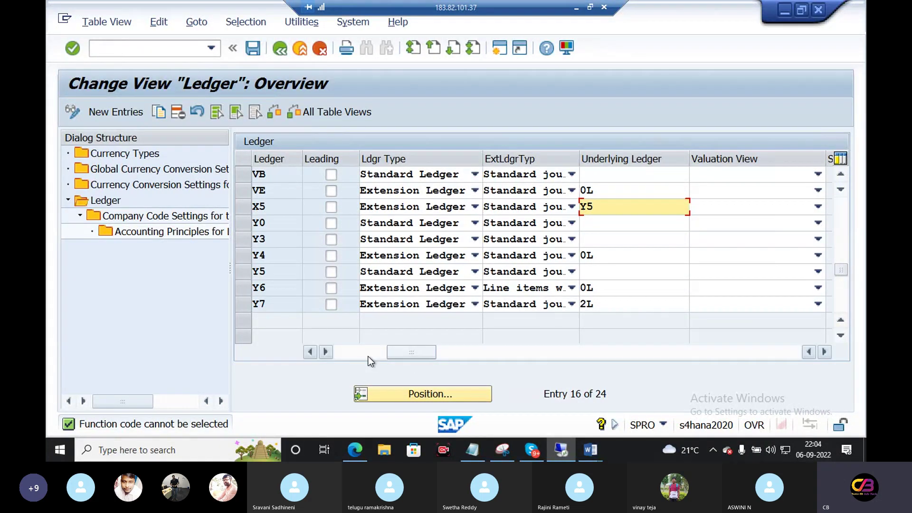
click(369, 356)
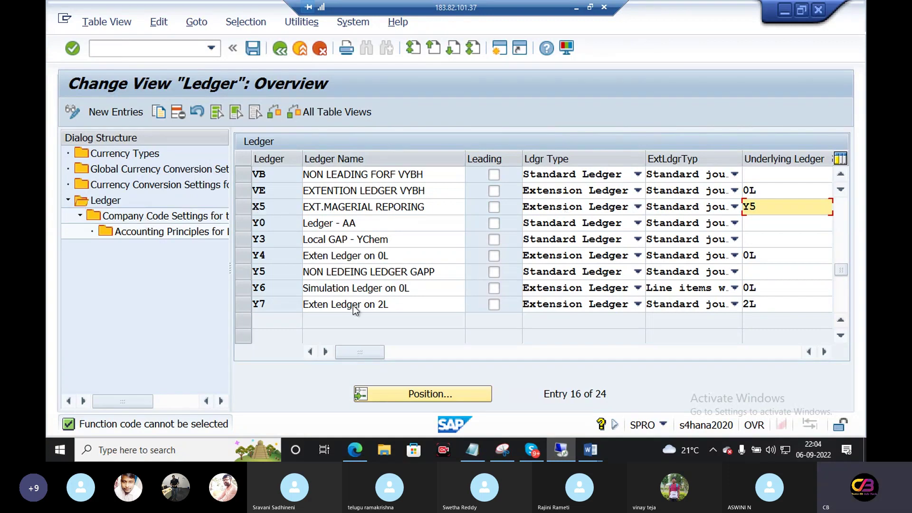
Bring ledger OL to the start of the list, select it and try to open its company code settings
click(423, 394)
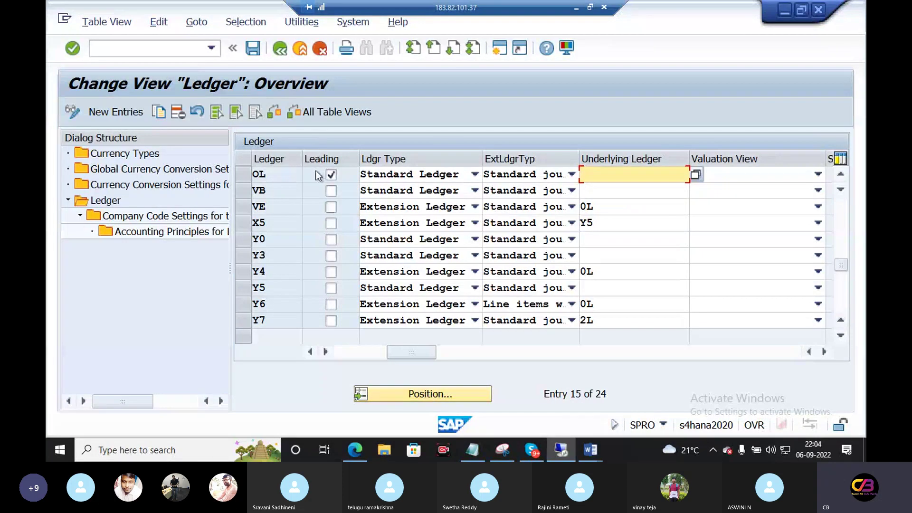
click(247, 176)
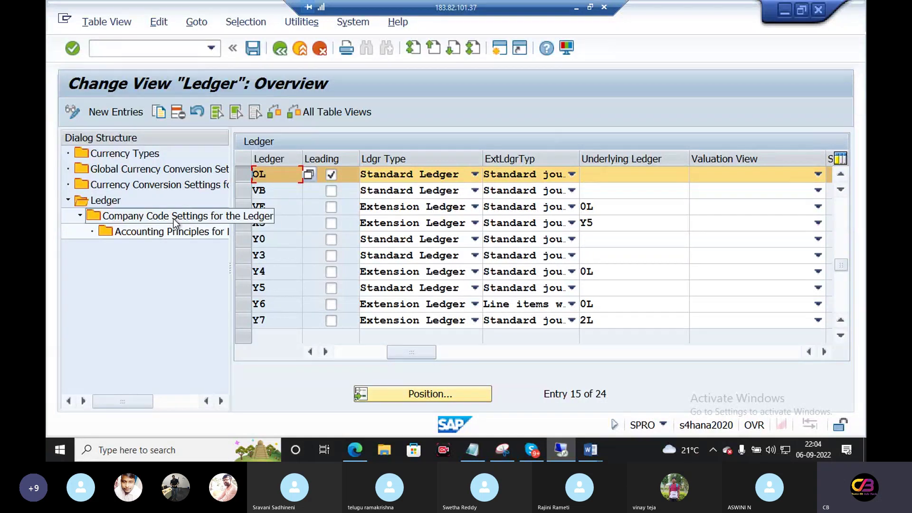
key(F3)
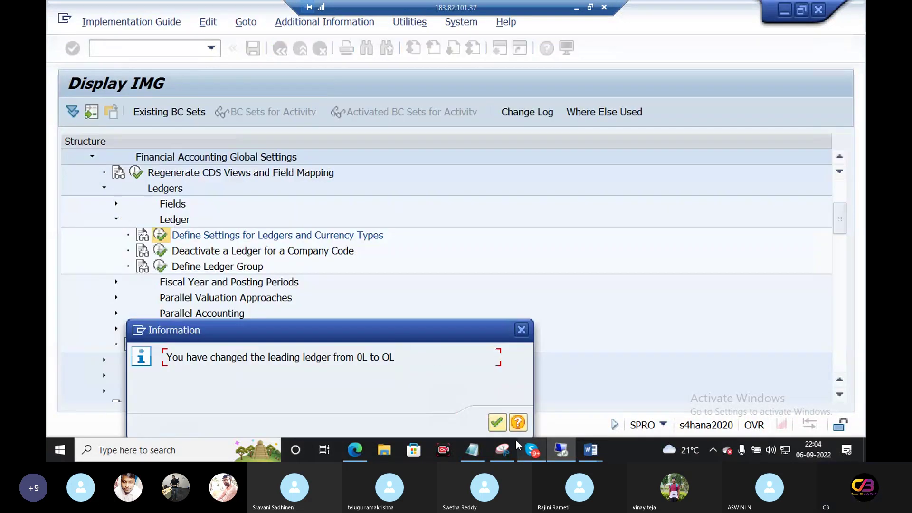
click(495, 422)
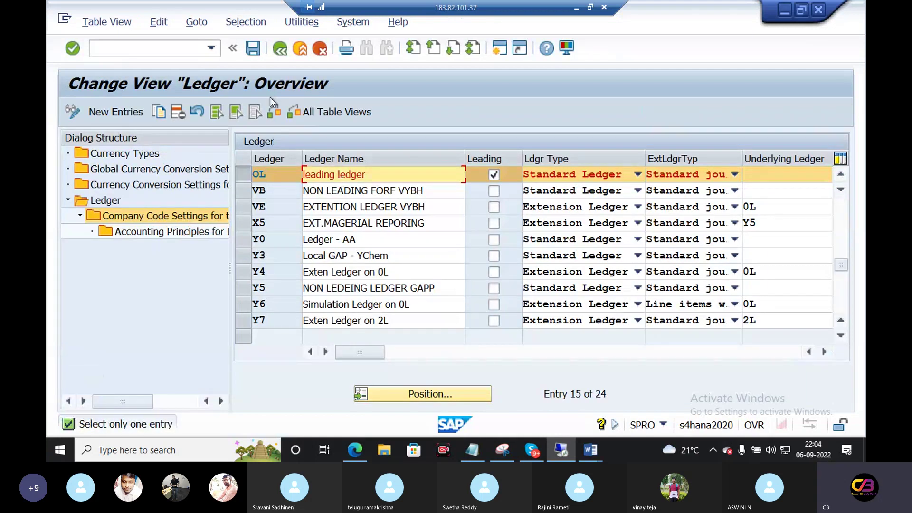
Leave the Ledger overview without saving the changes, and decline turning on Filter Keys
click(279, 48)
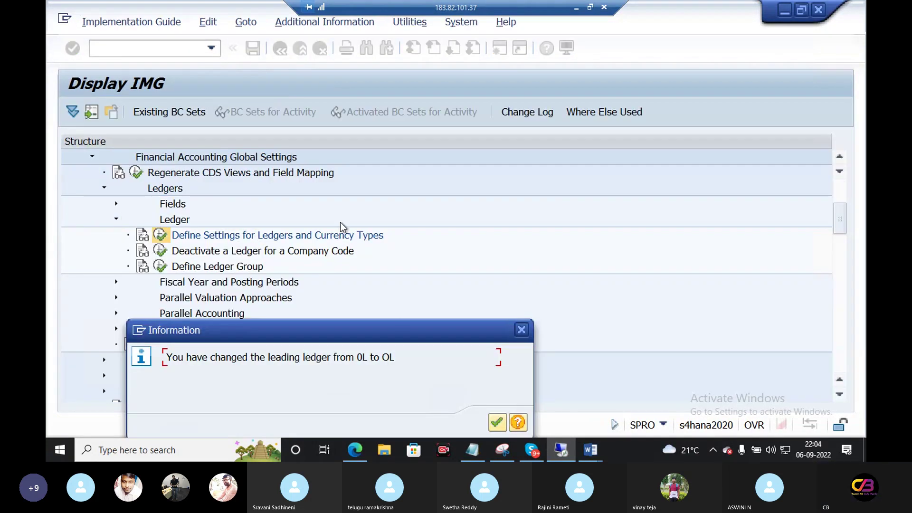
click(498, 421)
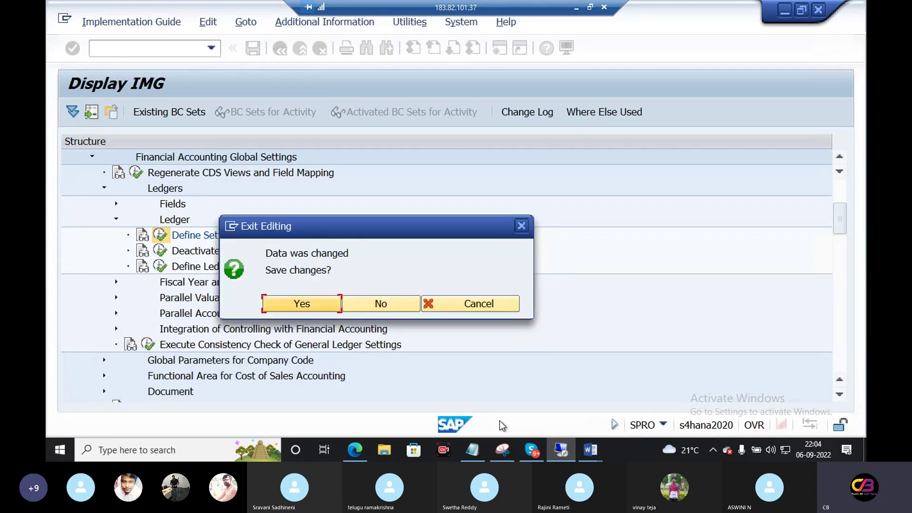
click(384, 306)
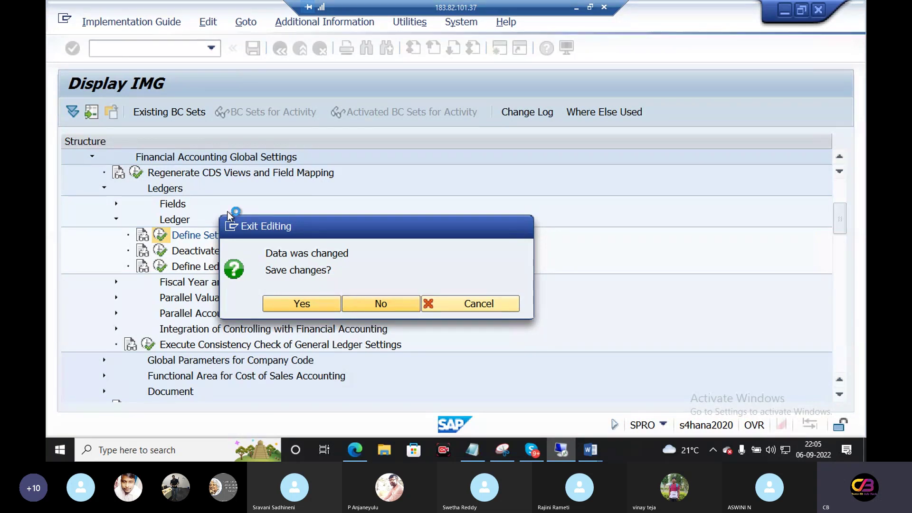
key(shift)
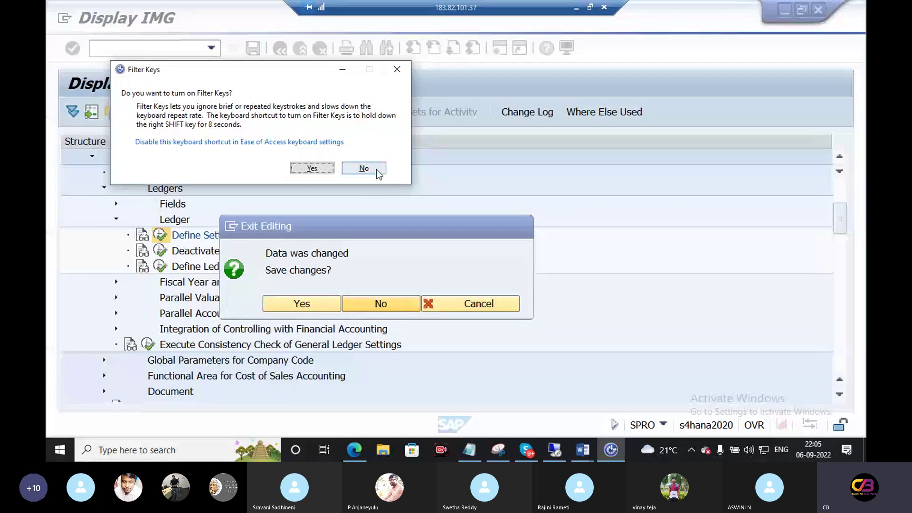
click(376, 169)
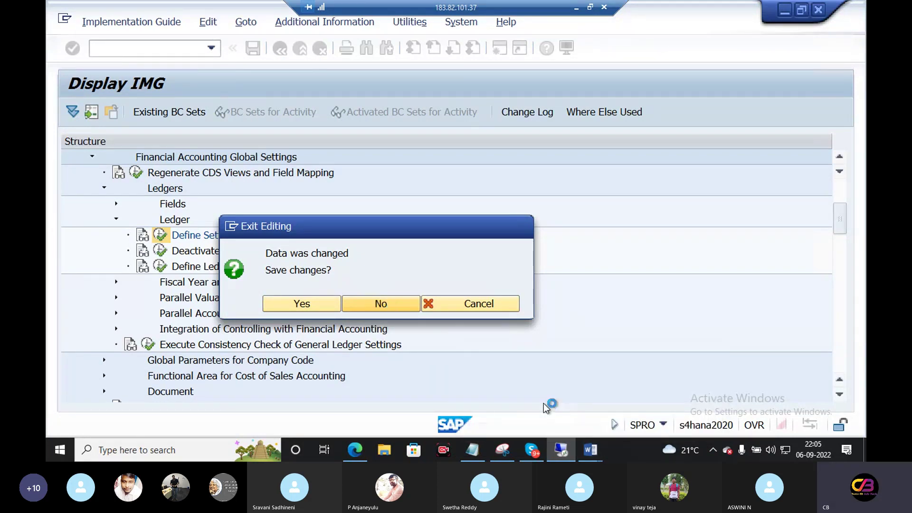
click(597, 447)
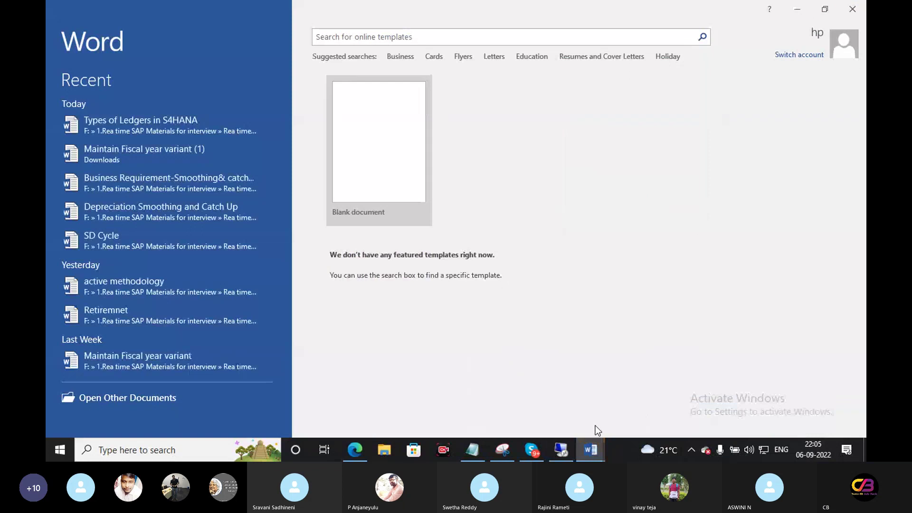
click(852, 11)
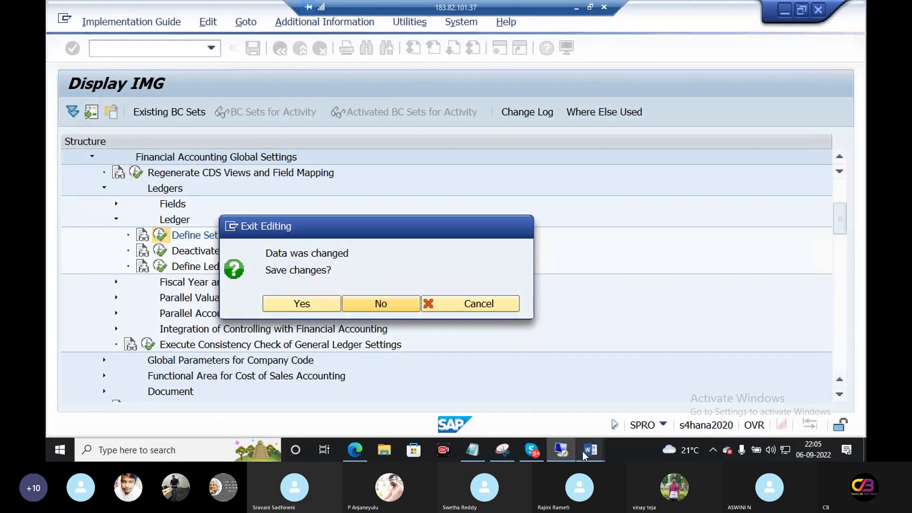
mouse_move(584, 452)
click(602, 397)
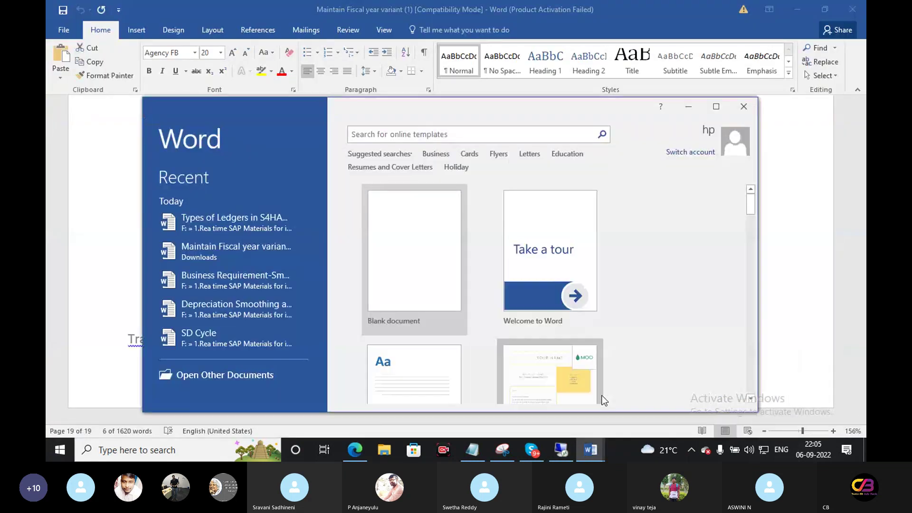
click(744, 107)
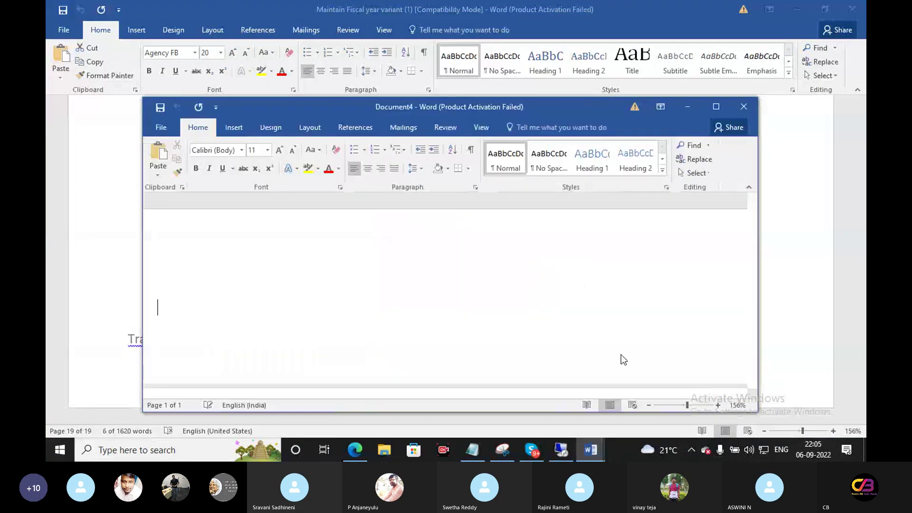
click(587, 451)
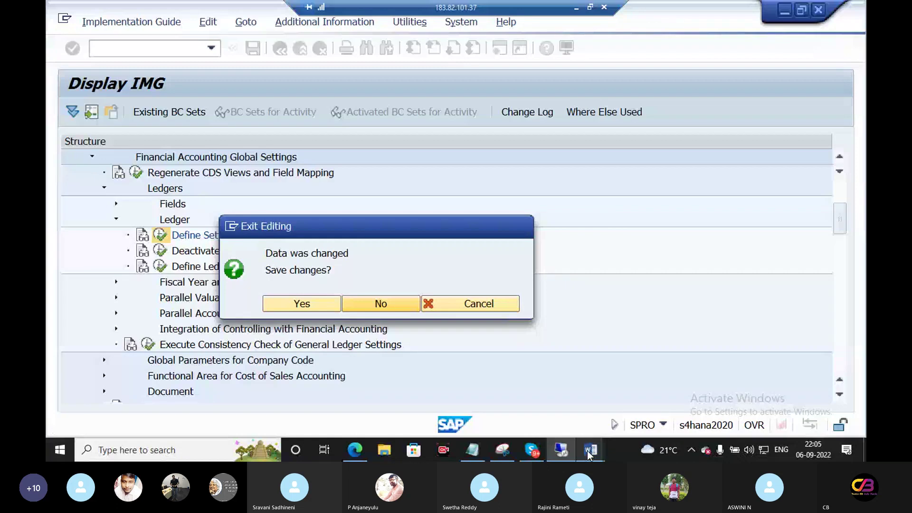
click(580, 409)
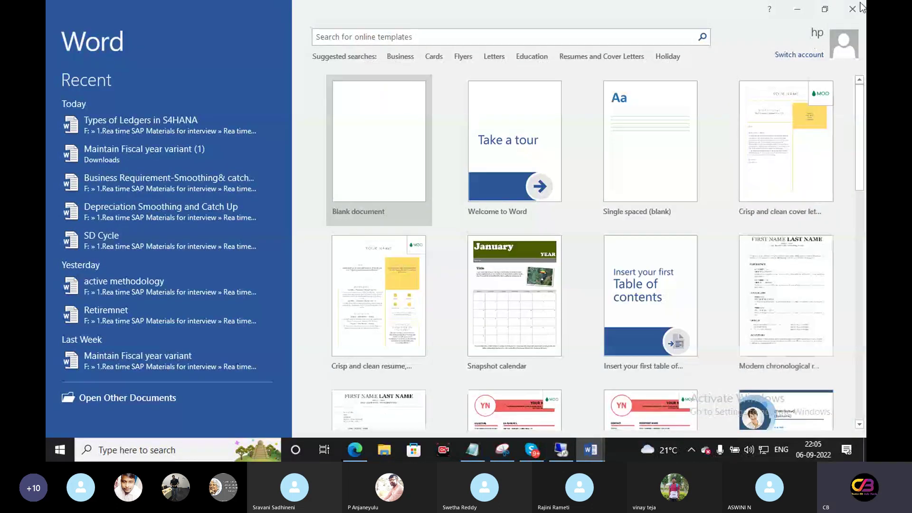
key(alt+Tab)
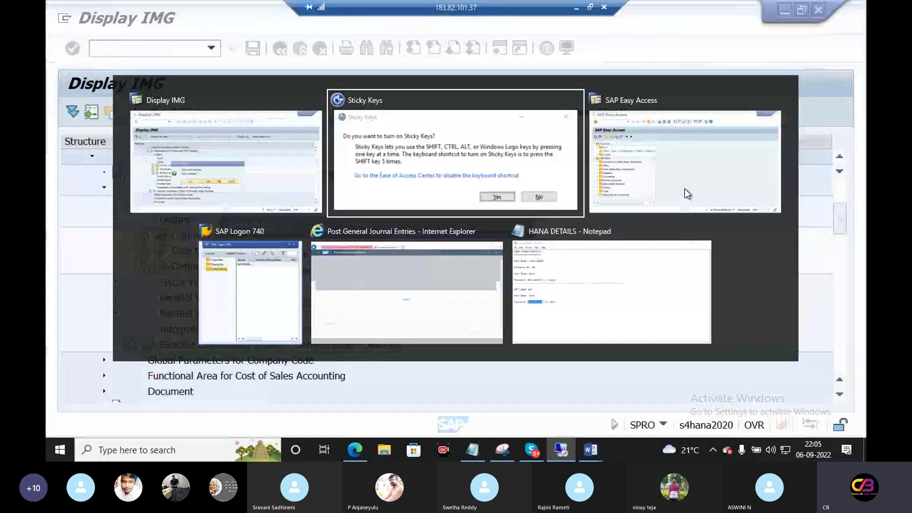
key(alt+Tab)
key(alt+Tab)
key(alt+Tab)
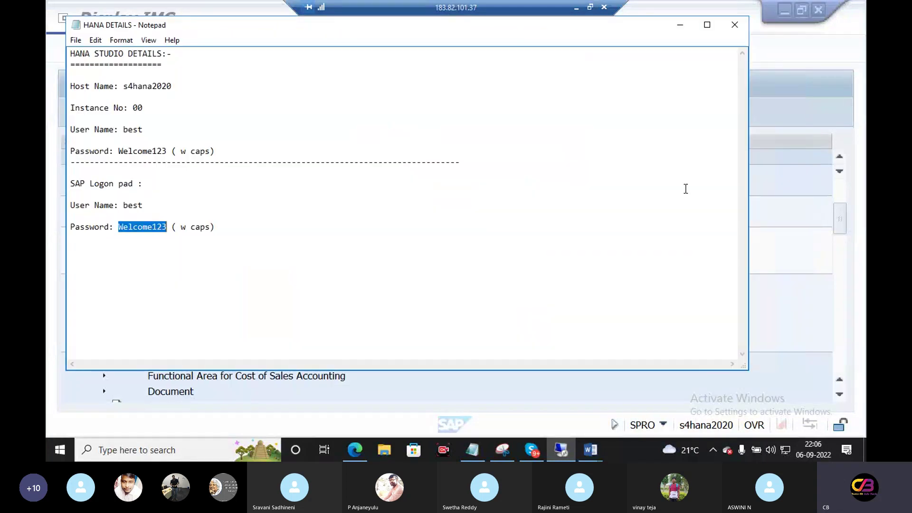
click(679, 24)
Switch to the Word document Types of Ledgers in S4HANA and highlight the Leading Ledger definition through the start of the Non-Leading Ledger definition
mouse_move(592, 451)
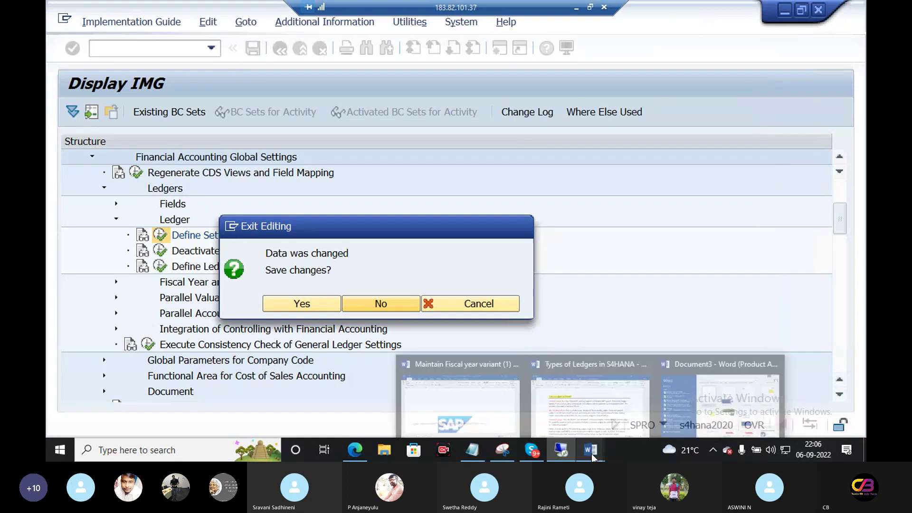
click(589, 401)
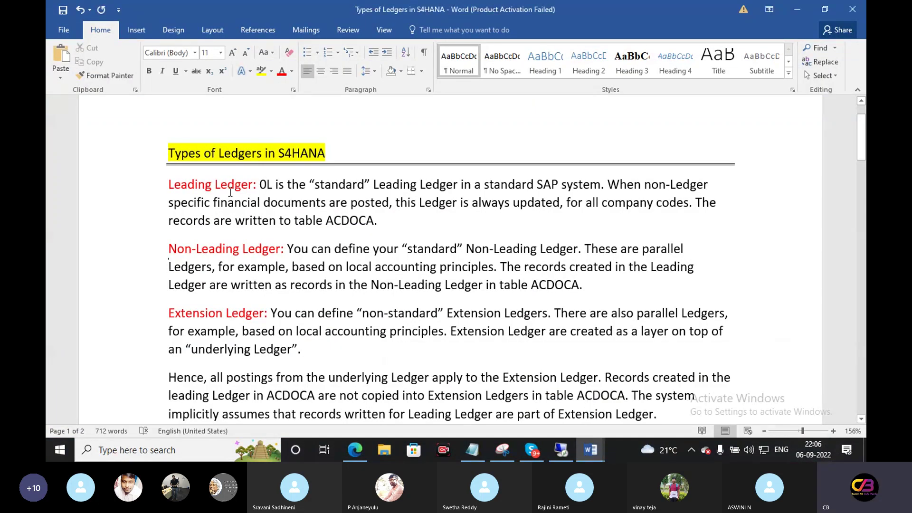
drag(230, 192, 684, 249)
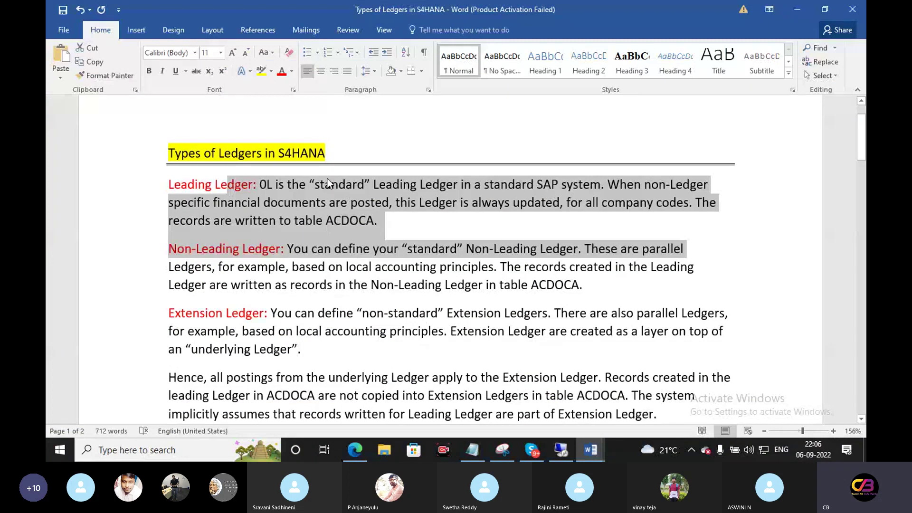
drag(168, 267, 425, 259)
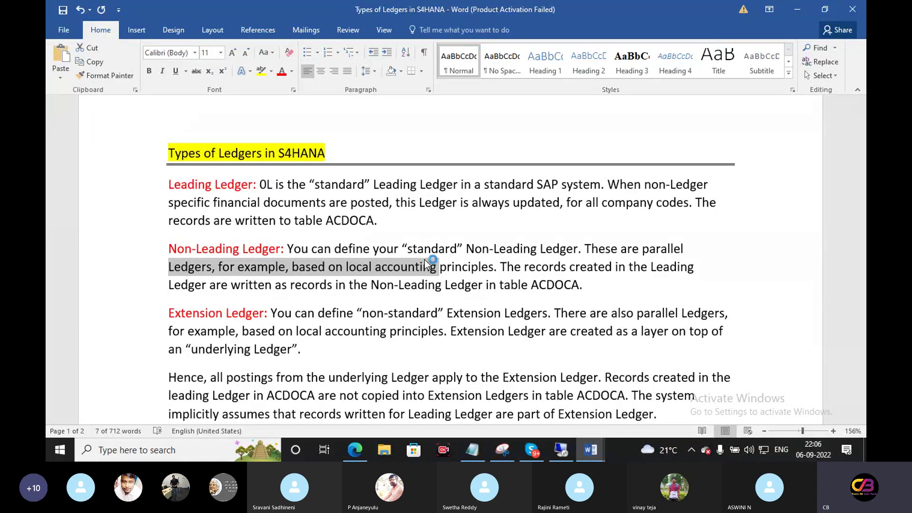
key(shift)
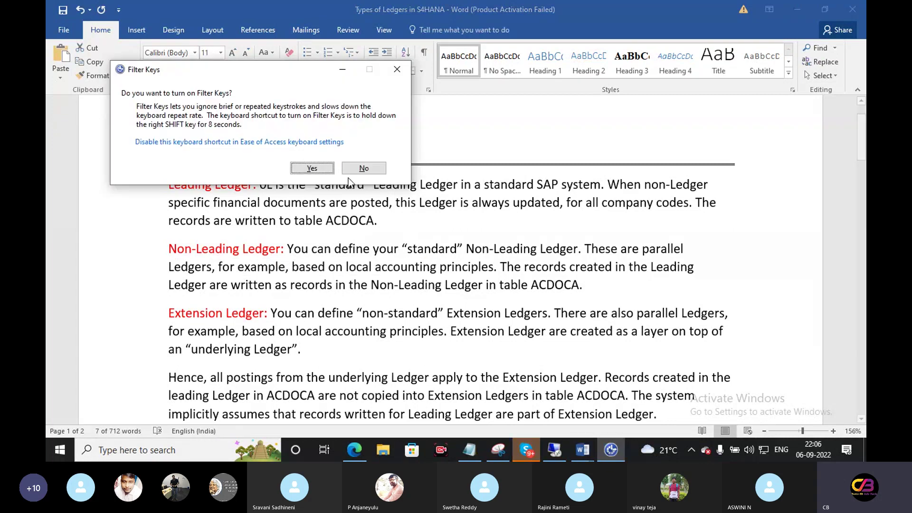
click(364, 168)
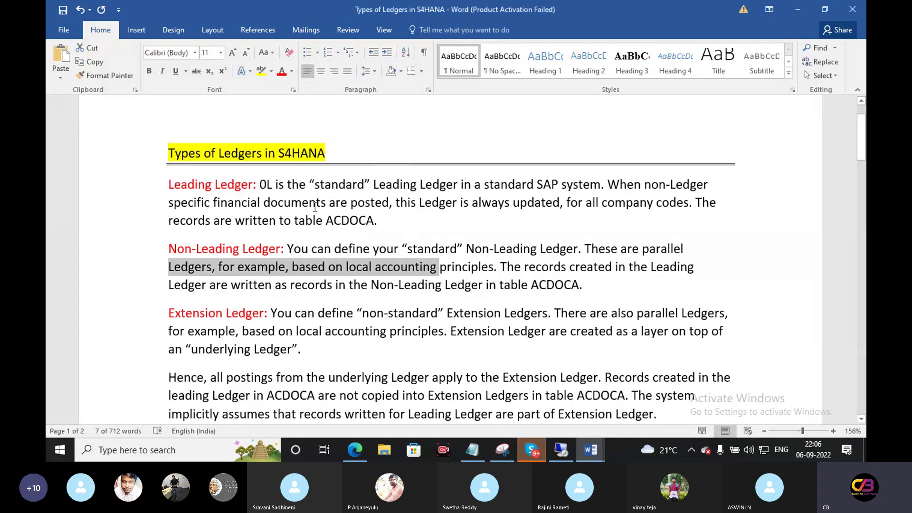
shift+click(314, 185)
shift+click(261, 184)
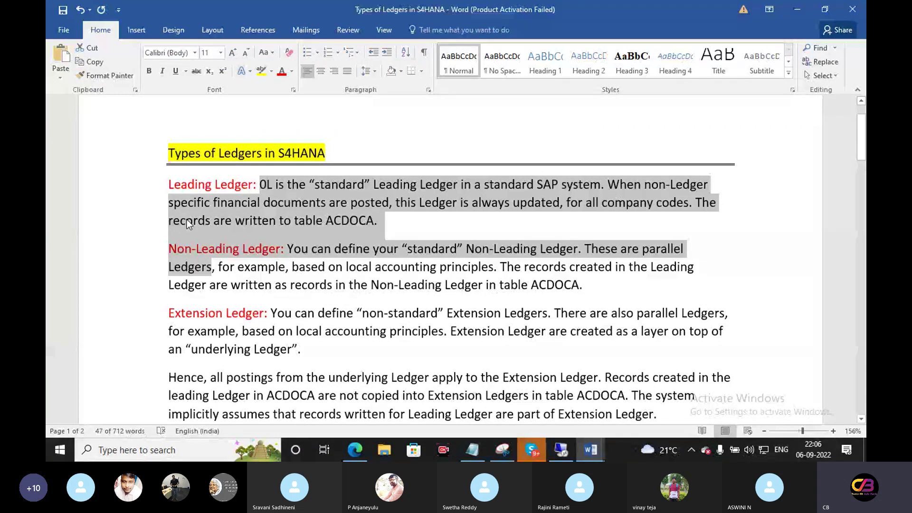
Read through the Leading Ledger and Non-Leading Ledger definitions in the document and clear the text selection
shift+click(346, 207)
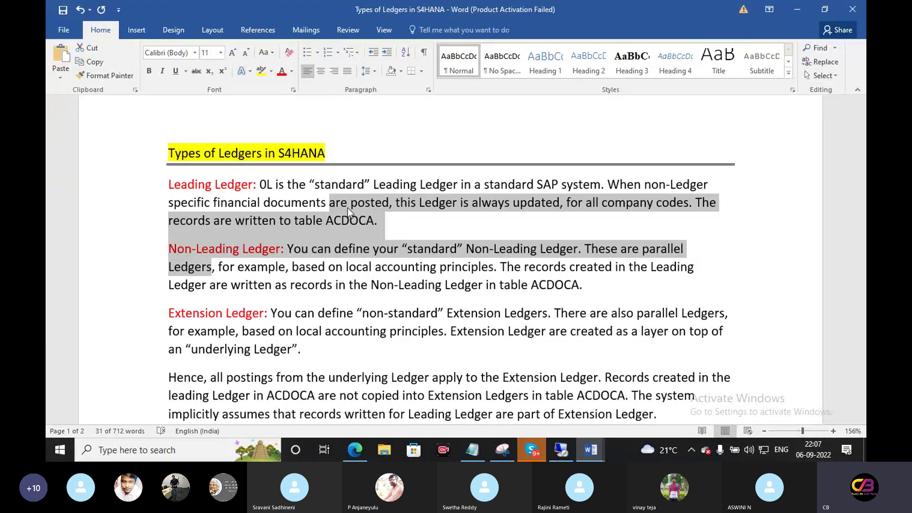
click(355, 255)
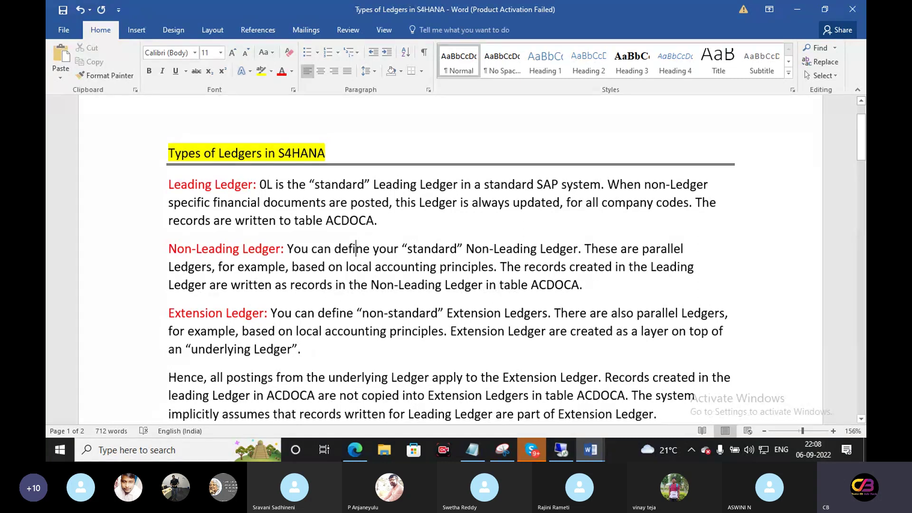
triple_click(508, 259)
click(496, 232)
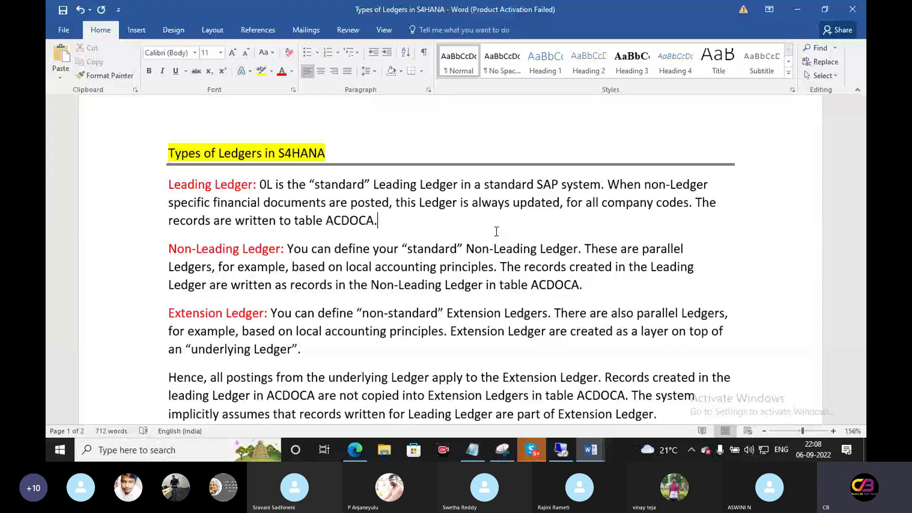
Switch to the remote SAP desktop and disconnect the remote session
click(561, 451)
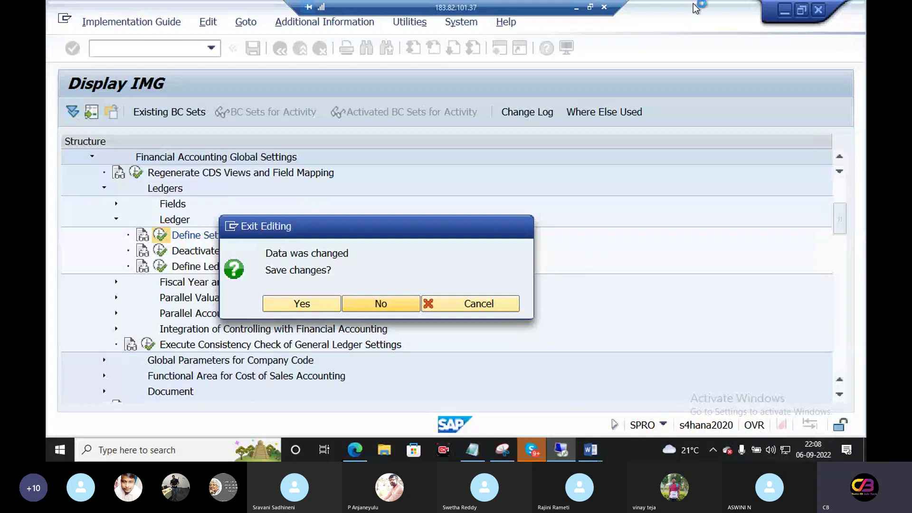
click(578, 10)
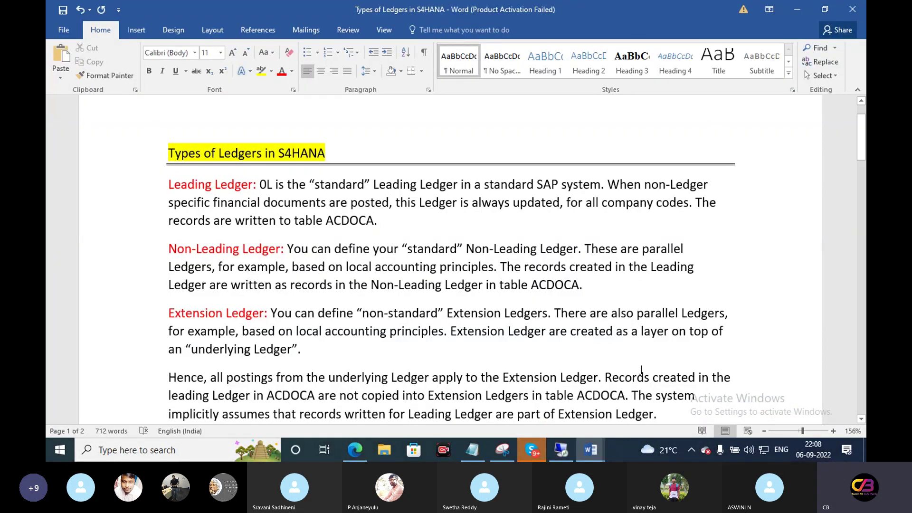
click(555, 457)
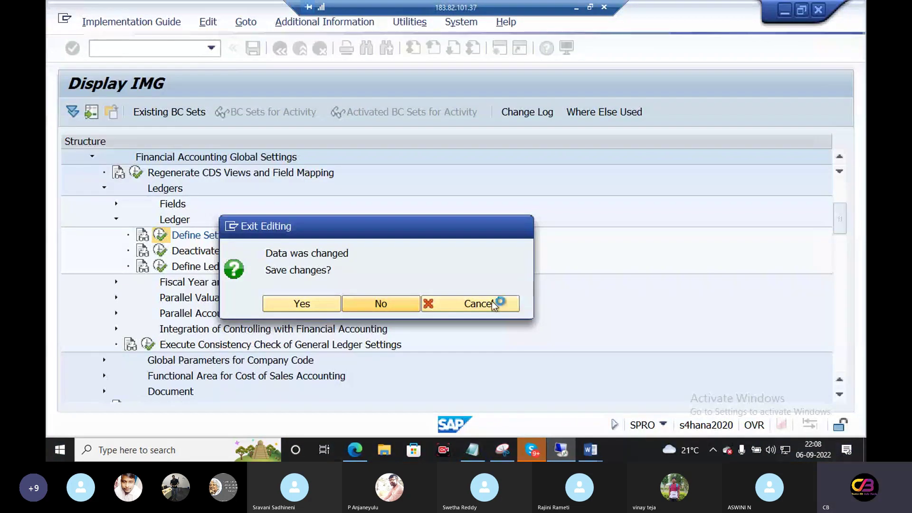
click(604, 7)
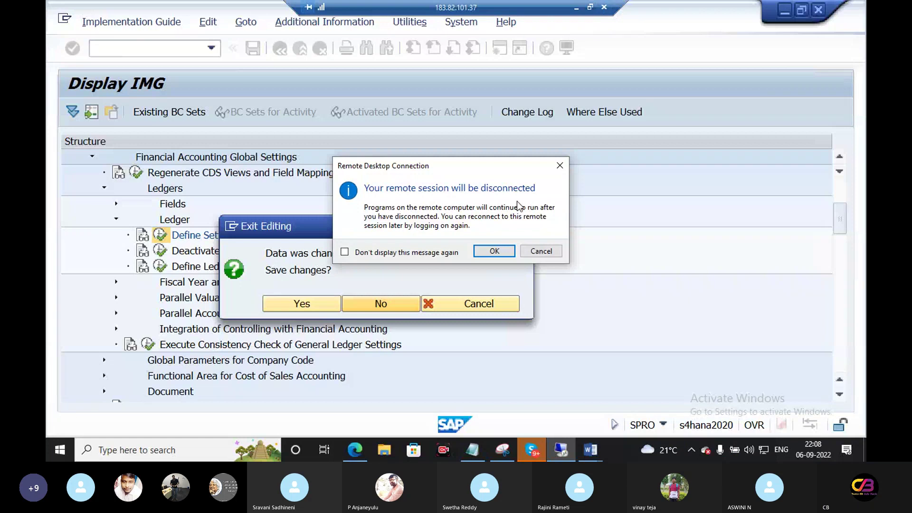
click(494, 250)
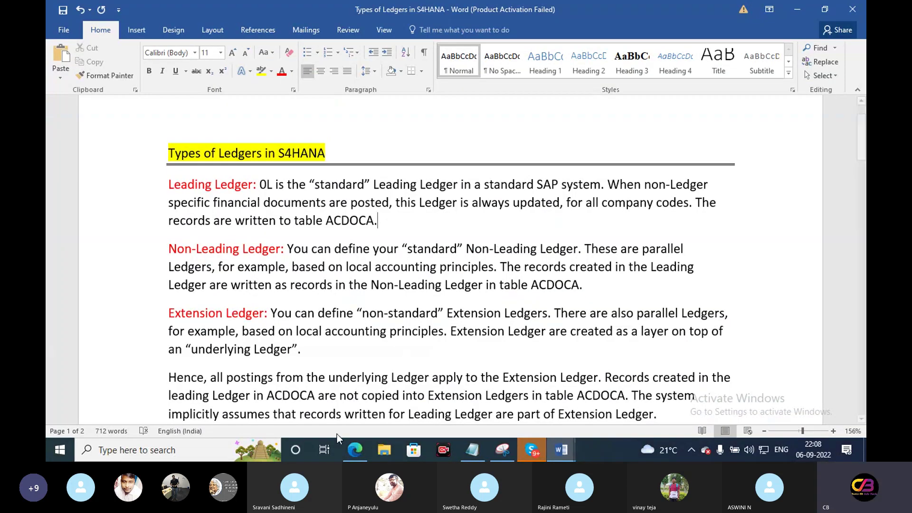
Launch Remote Desktop Connection through Run, enter the account password and connect despite the certificate warning
click(192, 458)
text(run)
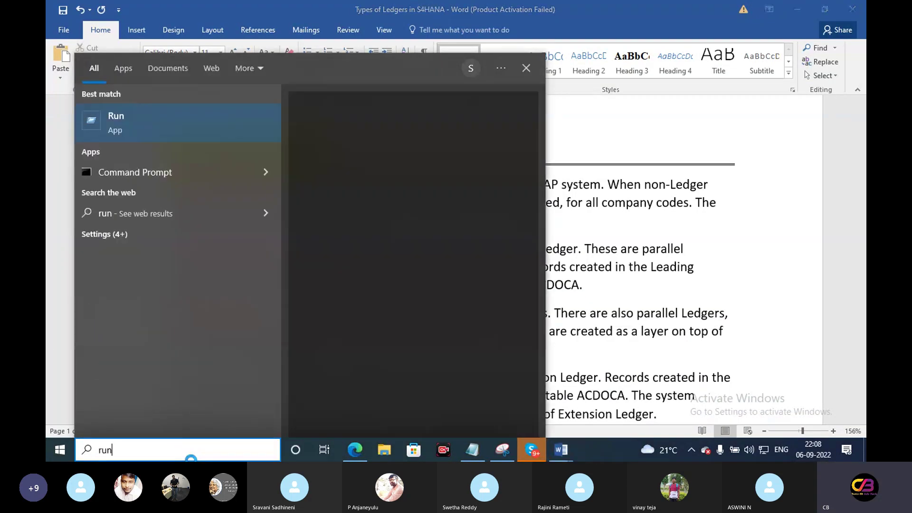
key(Return)
click(146, 413)
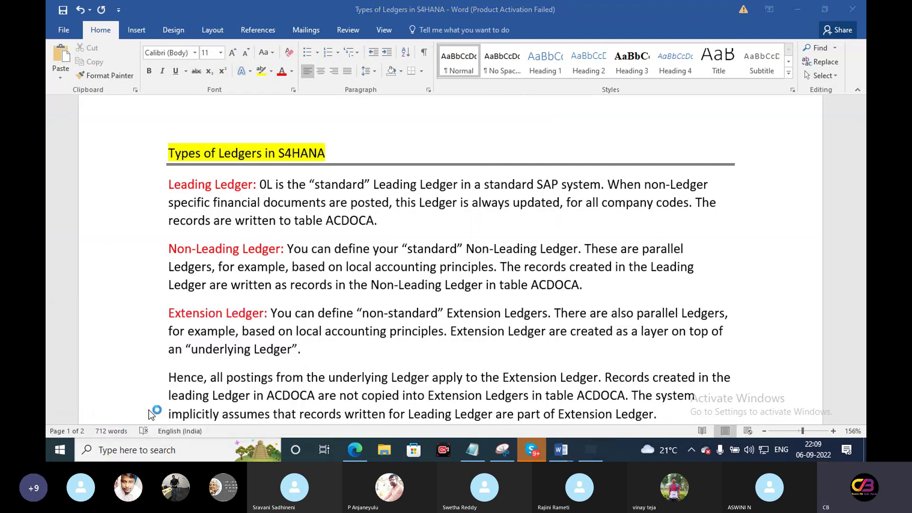
click(500, 210)
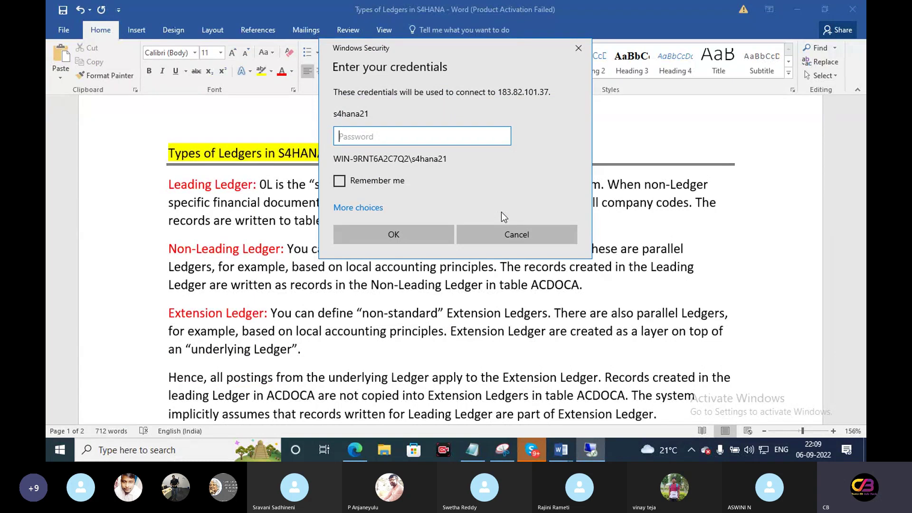
text(••••••)
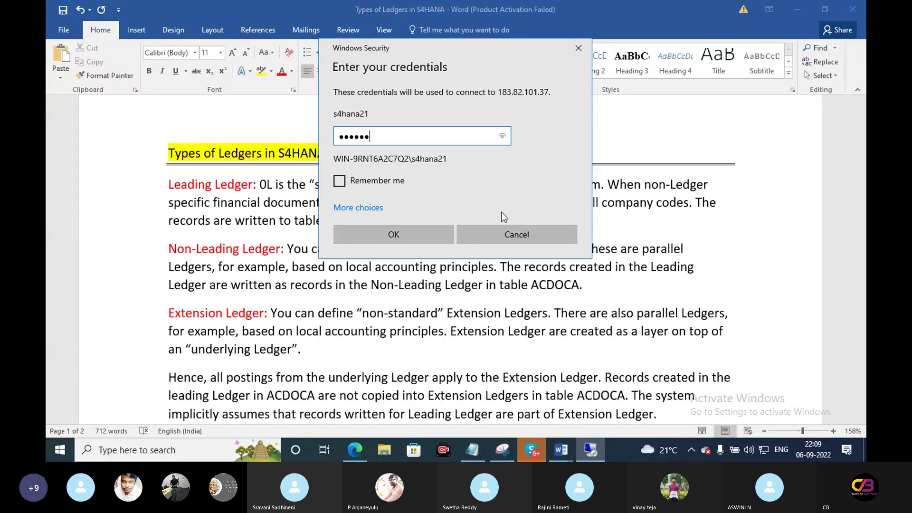
key(Return)
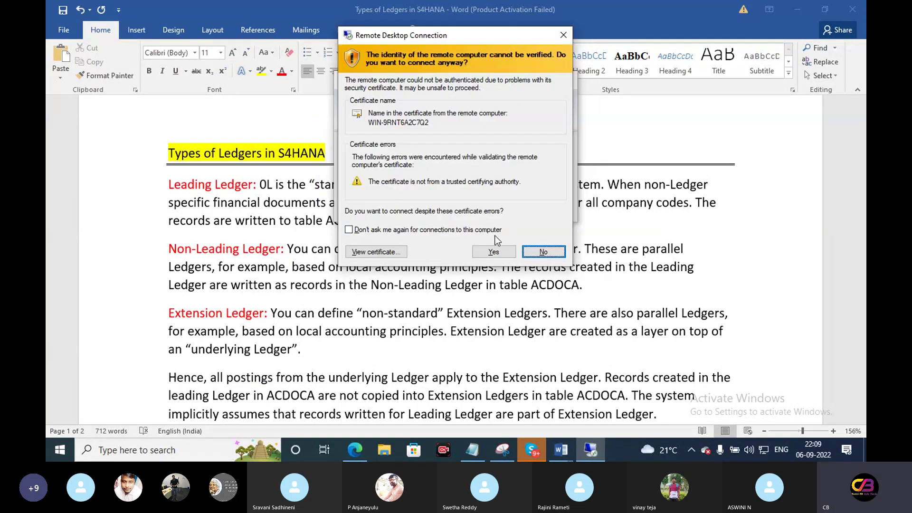
click(492, 252)
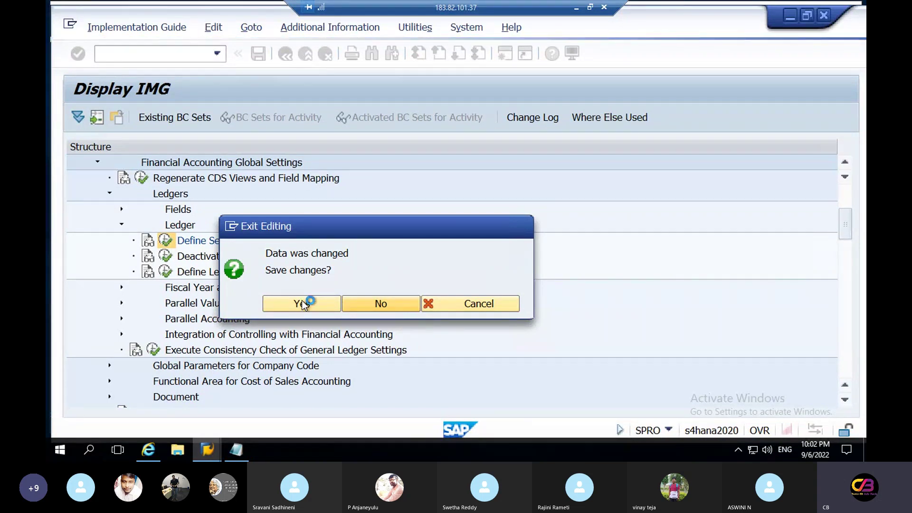
Bring up the SAP Easy Access session on the remote desktop and start transaction SE16N
click(208, 449)
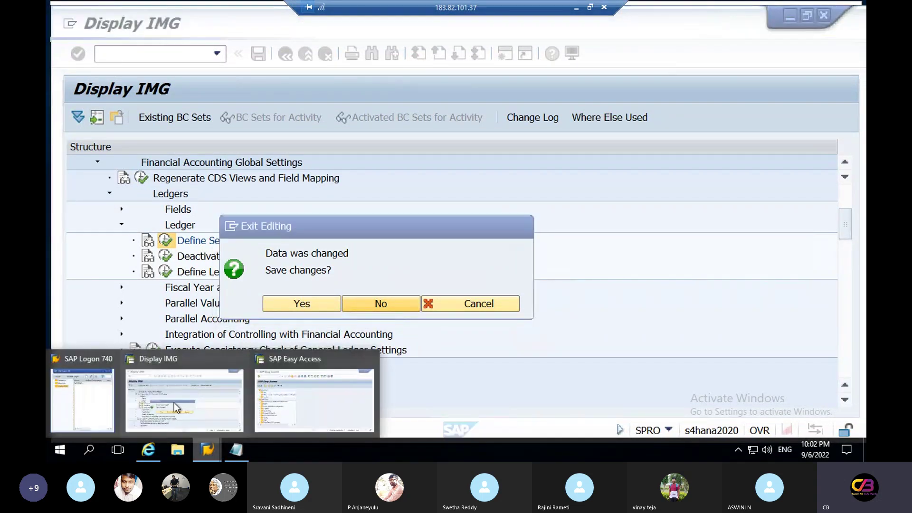
click(275, 395)
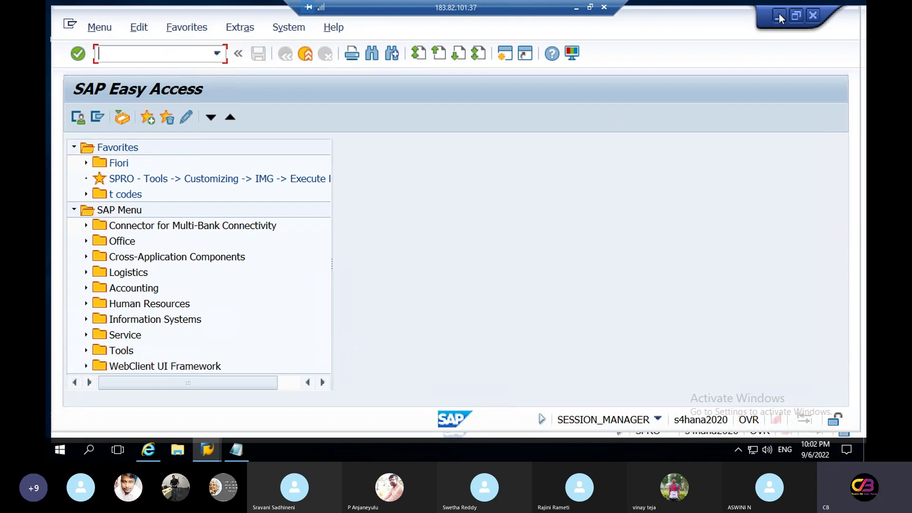
click(574, 8)
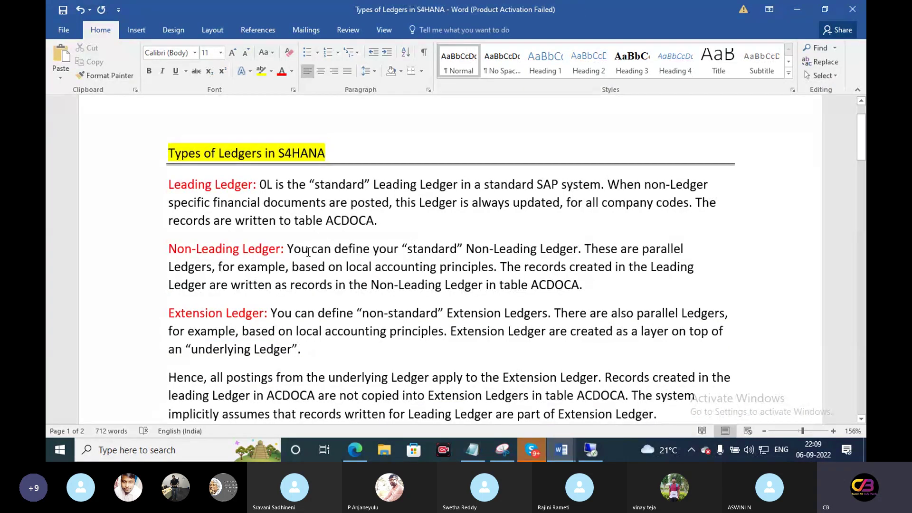
key(alt+Tab)
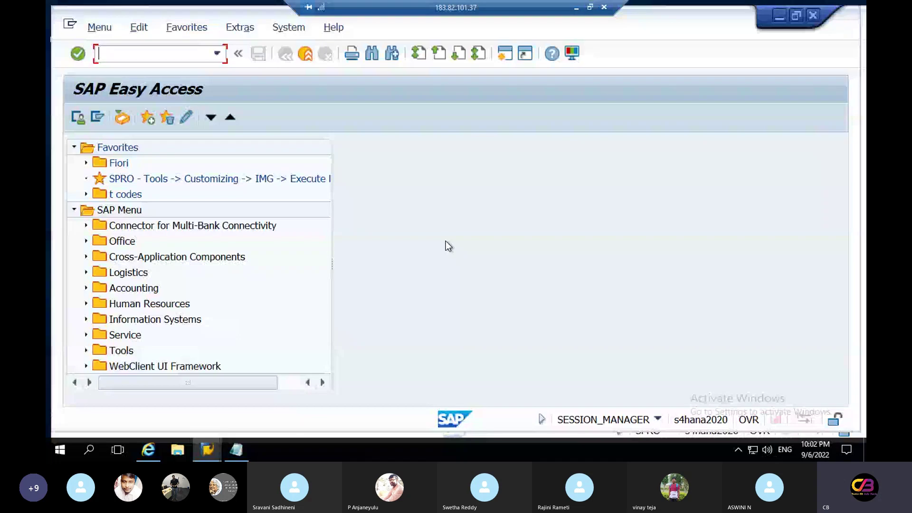
text(se16n)
key(Return)
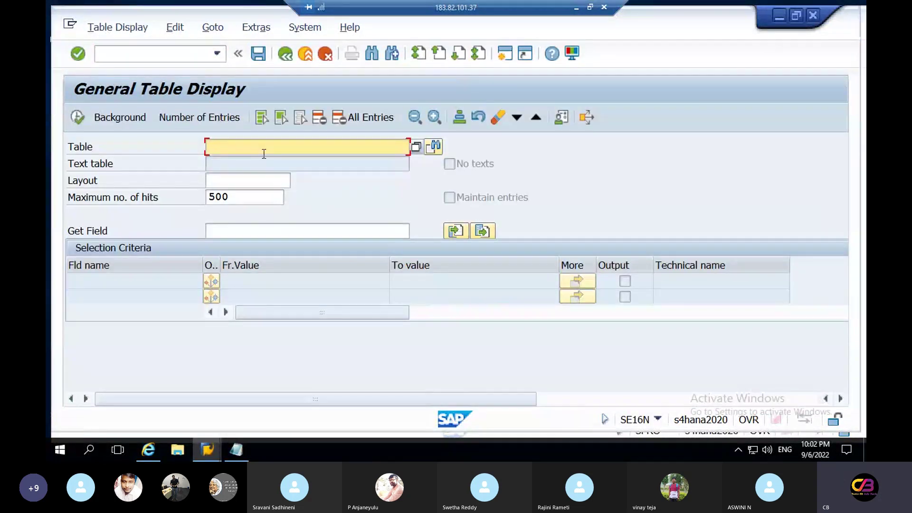
Choose table acdoca, clear the maximum number of hits and load the table's selection fields
text(AC)
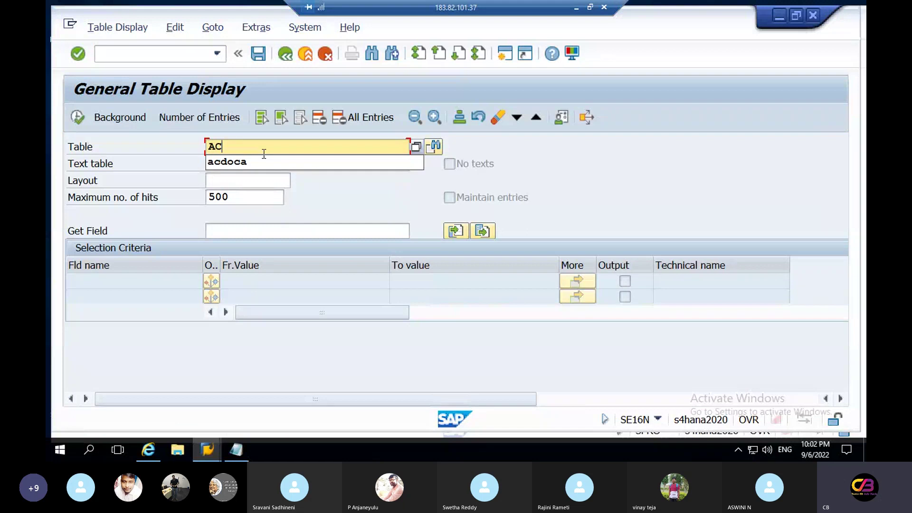
click(234, 161)
click(239, 195)
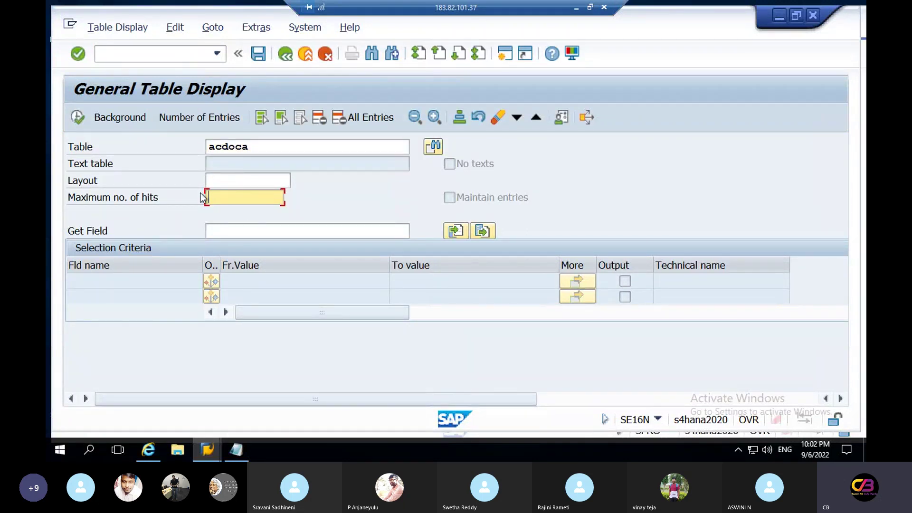
key(Return)
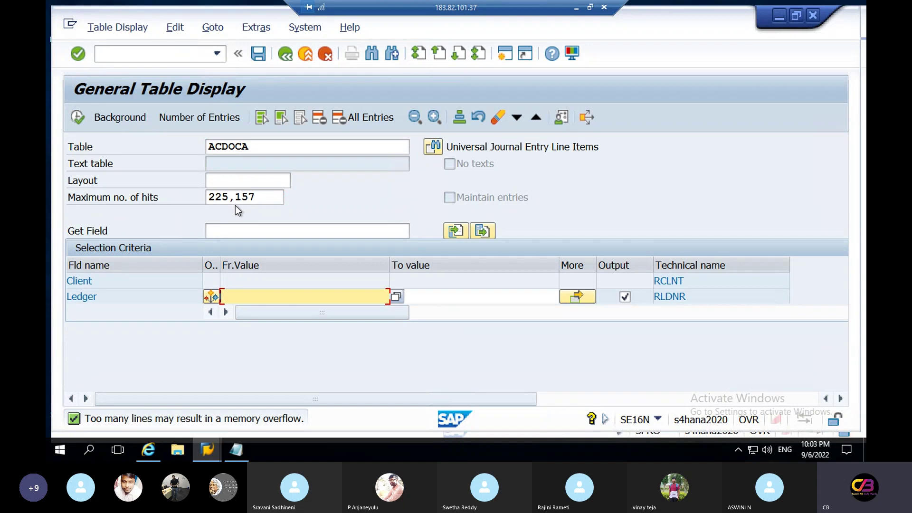
Set the maximum number of hits for table ACDOCA to 20000
click(266, 181)
drag(266, 197, 181, 195)
key(BackSpace)
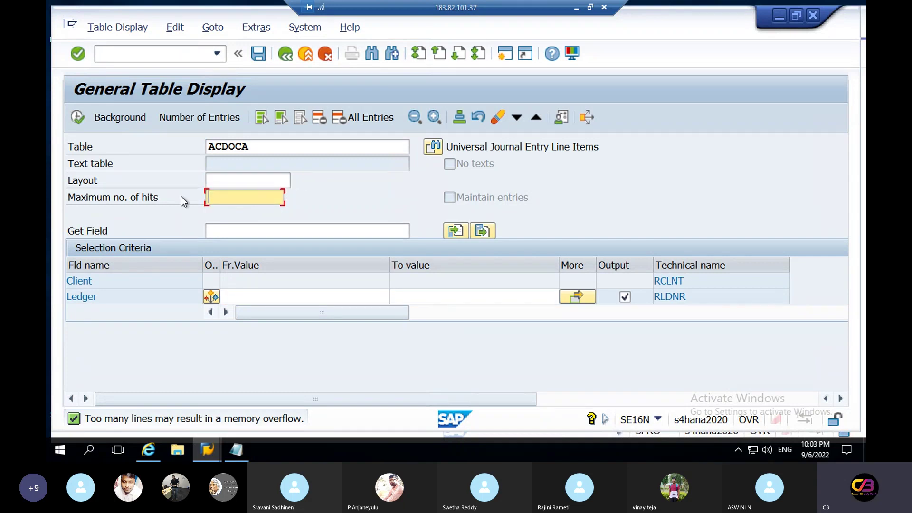
text(!)
key(BackSpace)
text(20)
key(shift)
key(shift)
key(shift)
key(shift)
key(shift)
click(366, 167)
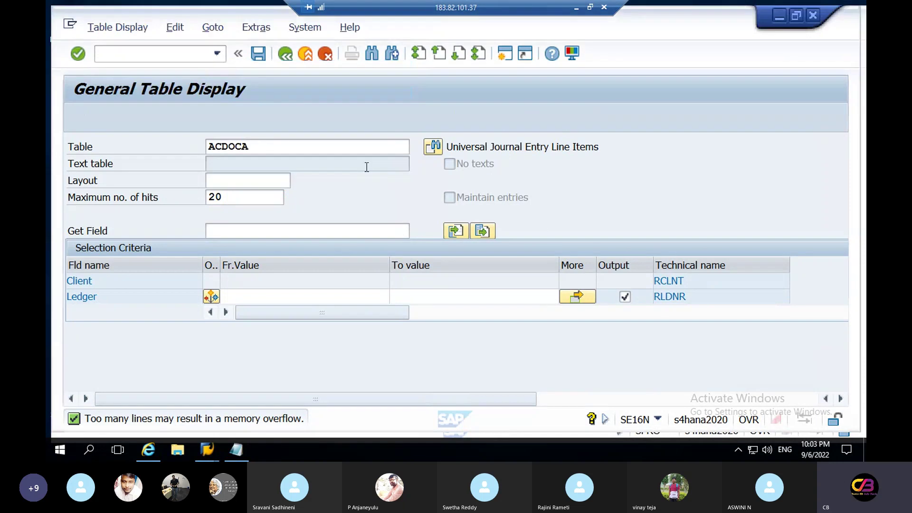
click(239, 203)
text(000)
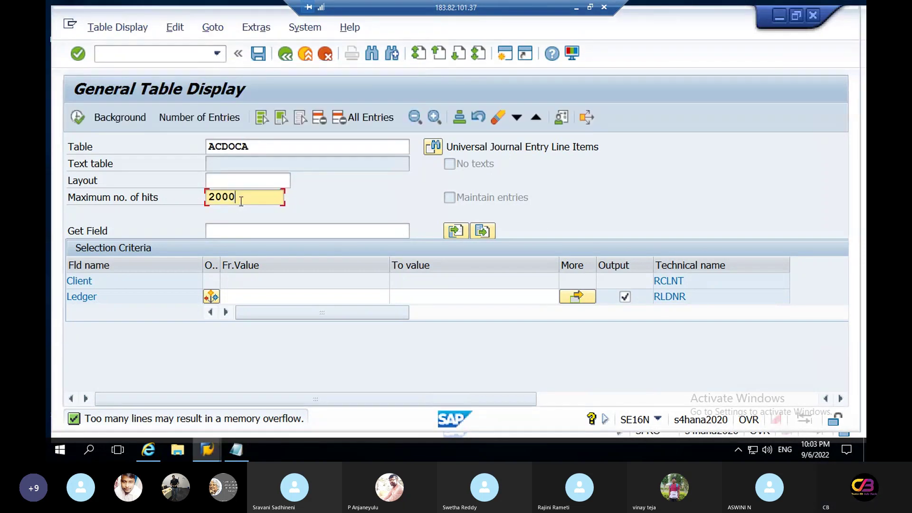
Display the ACDOCA entries and decline turning on Sticky Keys
click(78, 117)
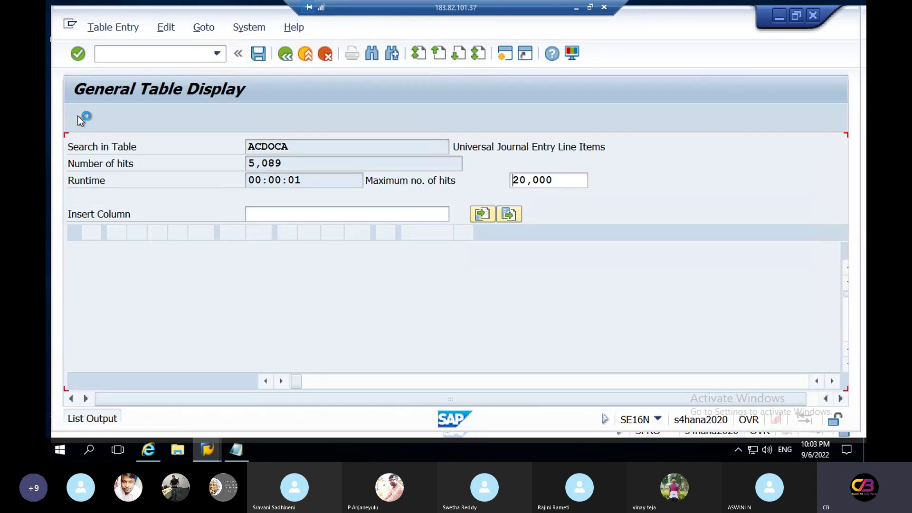
click(521, 147)
key(shift)
key(shift)
key(shift)
key(shift)
key(shift)
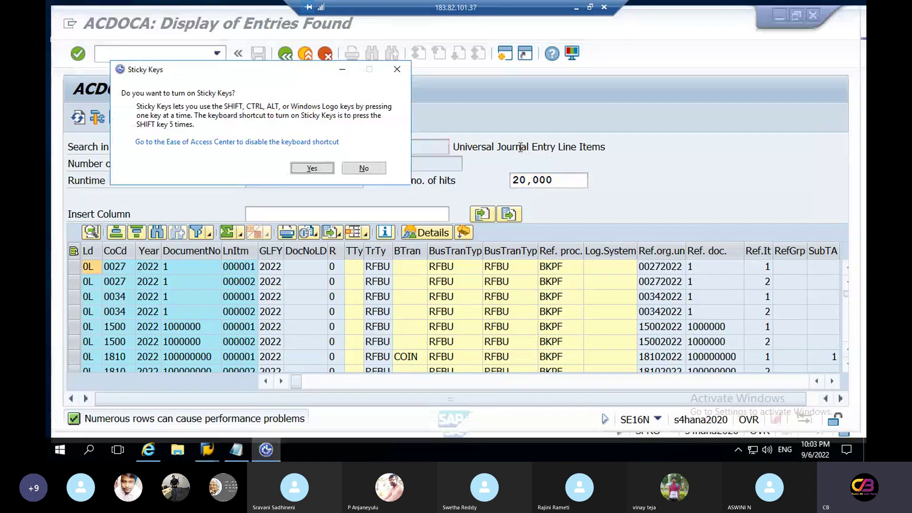
click(364, 168)
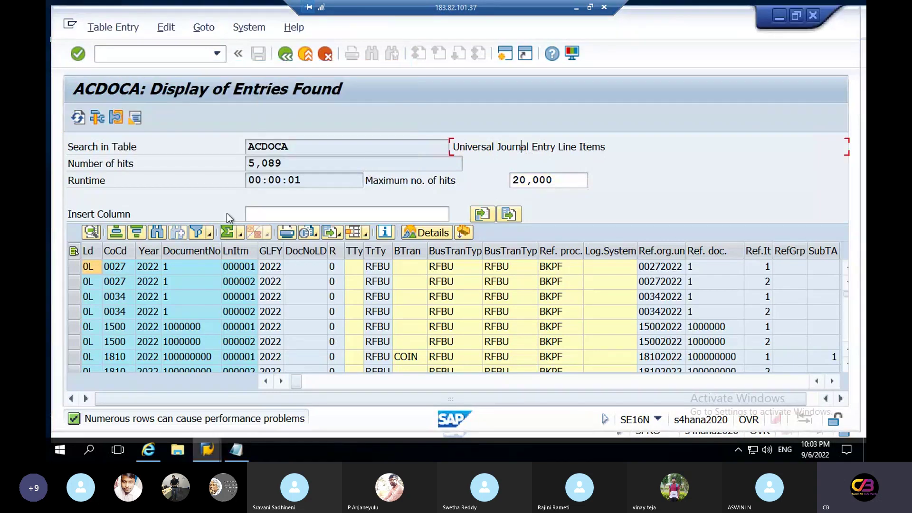
Open the list of possible ledgers from the first entry's Ld field and examine the extension and non-leading ledgers for ITC and ITI
click(87, 267)
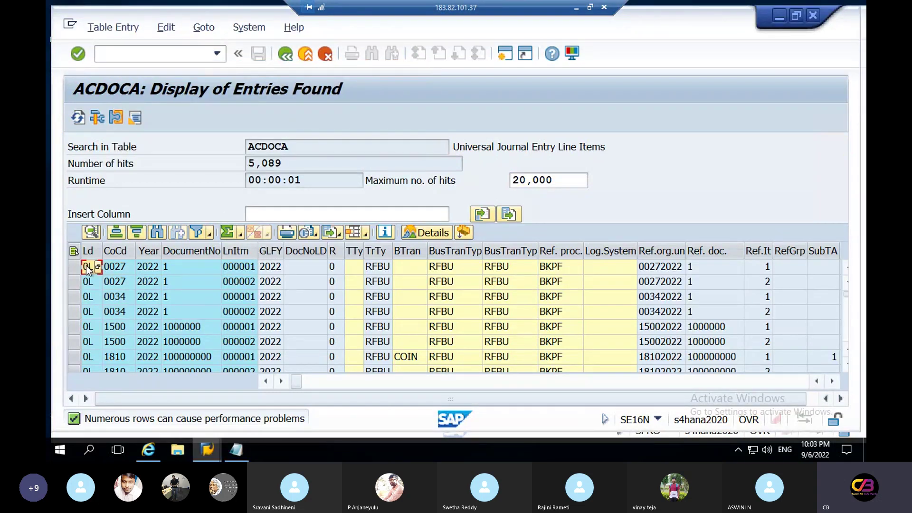
click(97, 268)
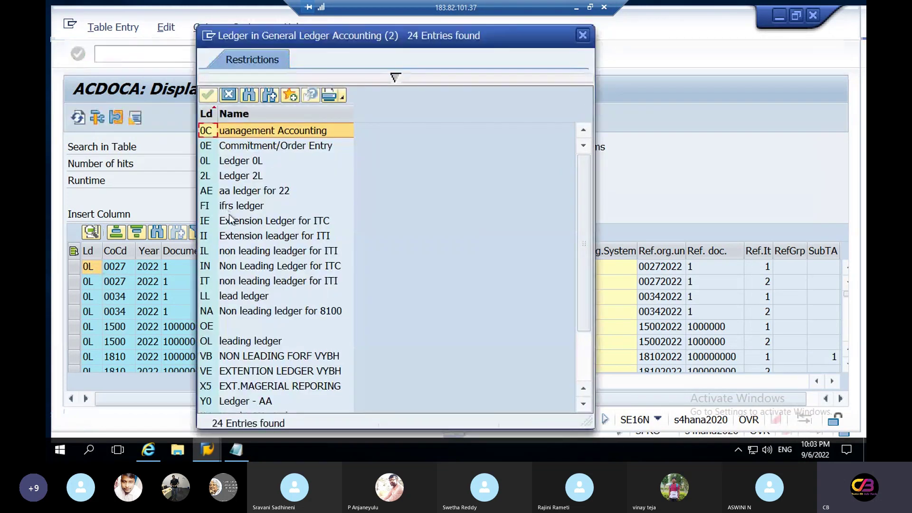
click(230, 190)
click(242, 226)
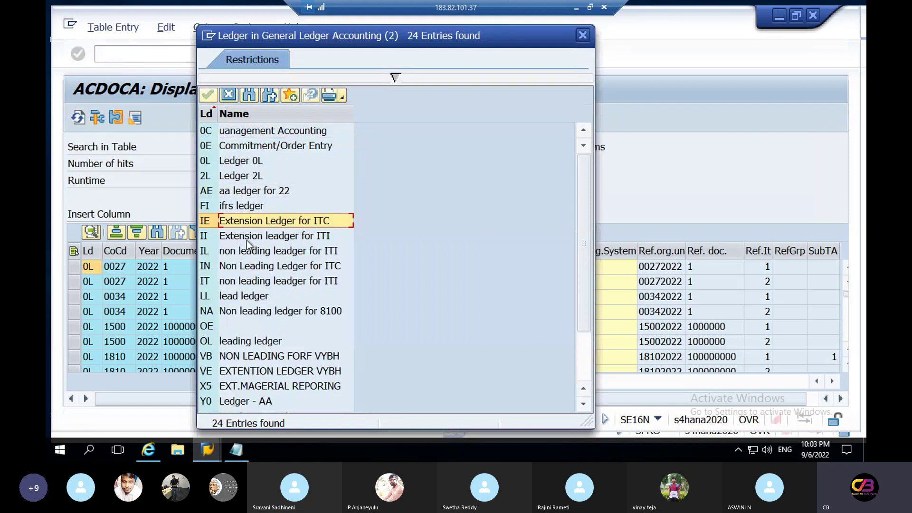
click(247, 238)
click(255, 267)
click(260, 285)
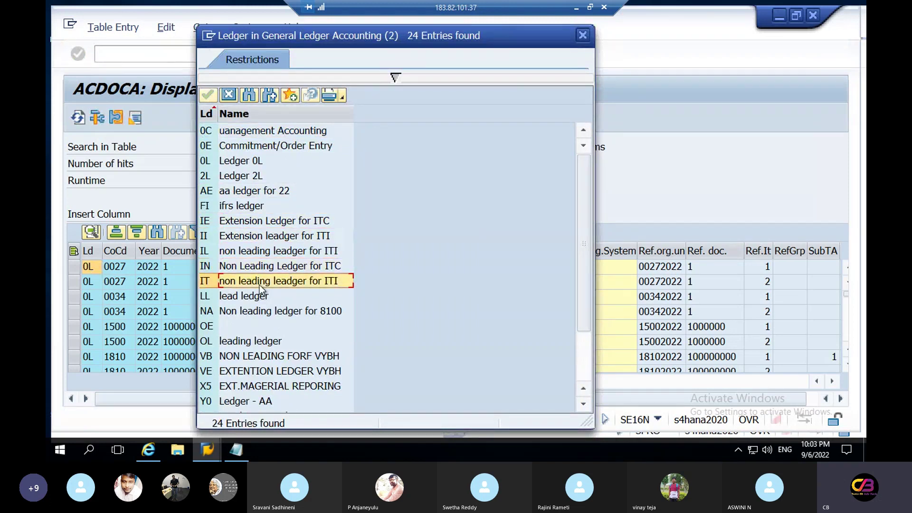